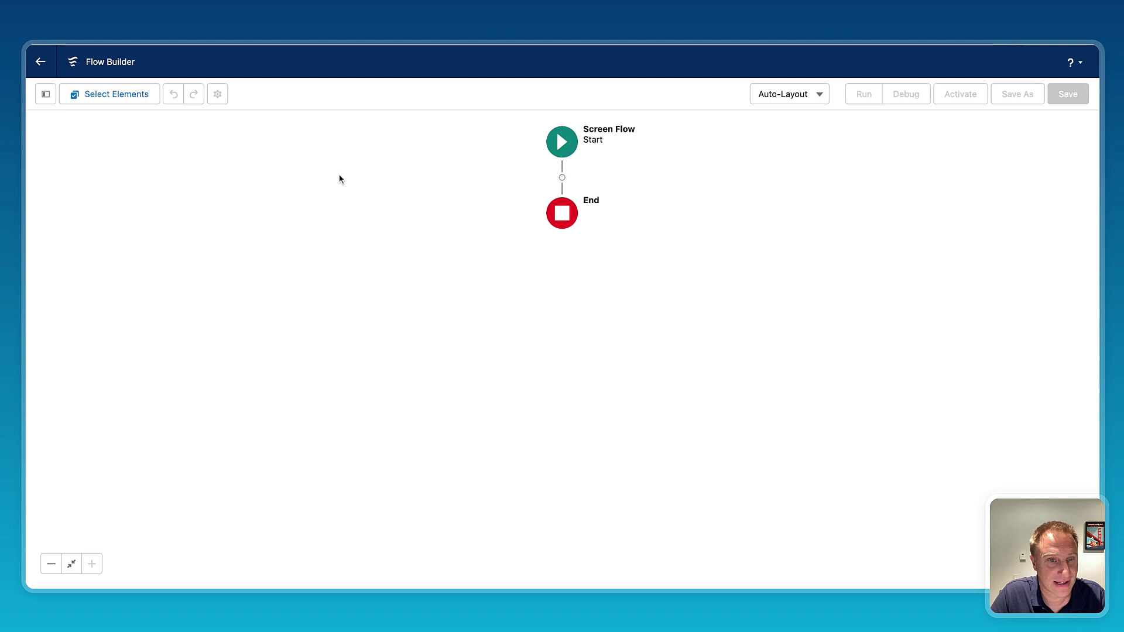
Create a new resource: a Text variable named recordId, marked available for input
left_click(44, 98)
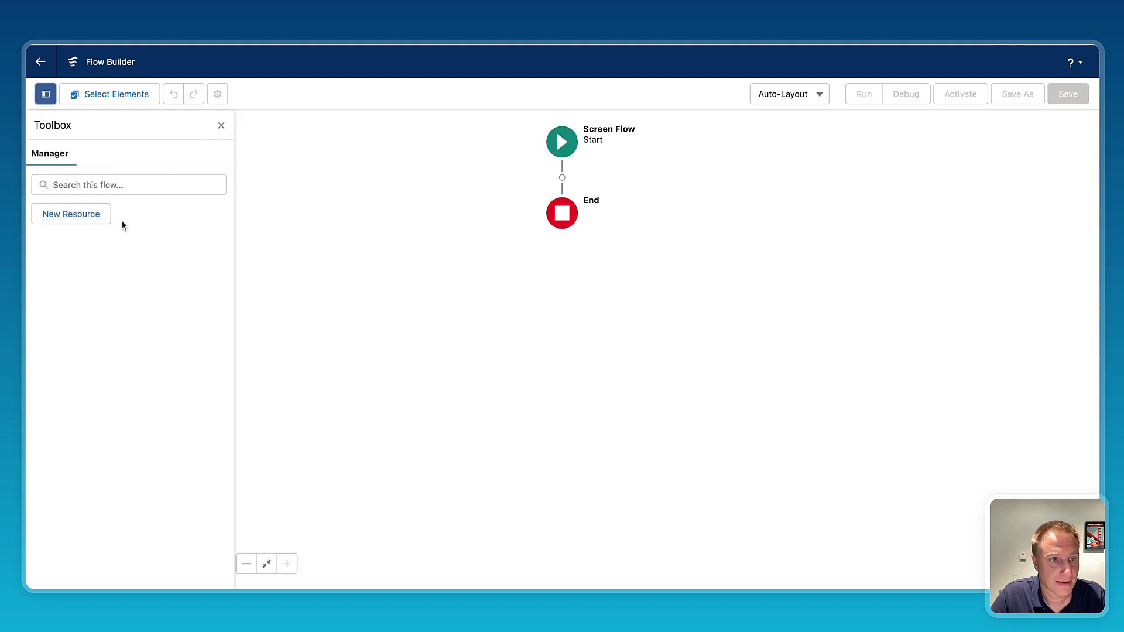
left_click(56, 217)
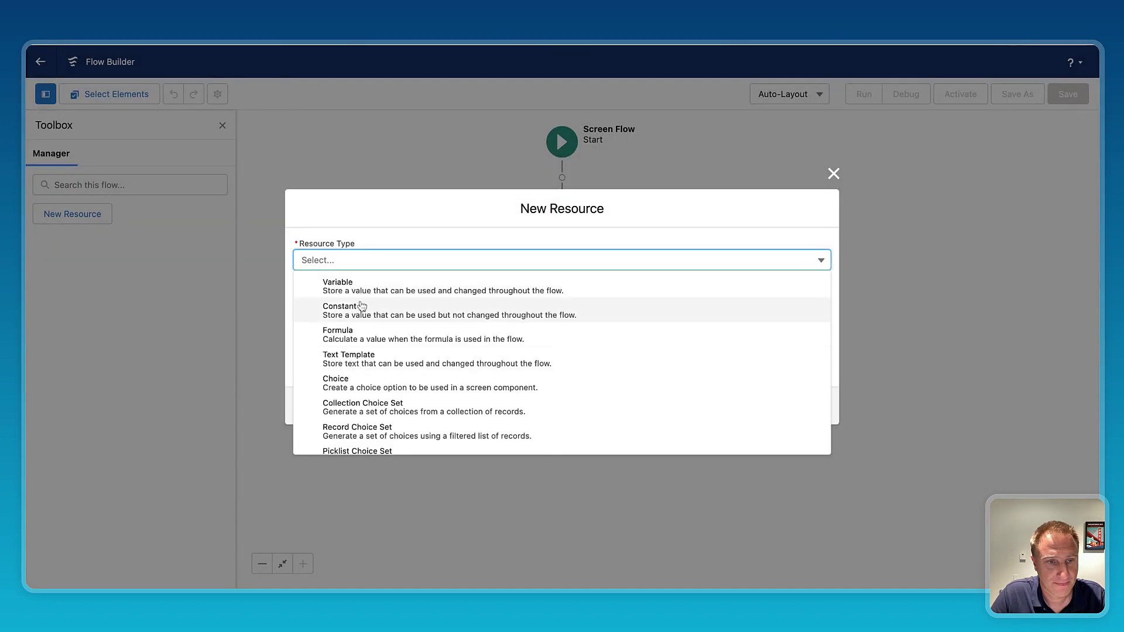
left_click(366, 284)
left_click(332, 293)
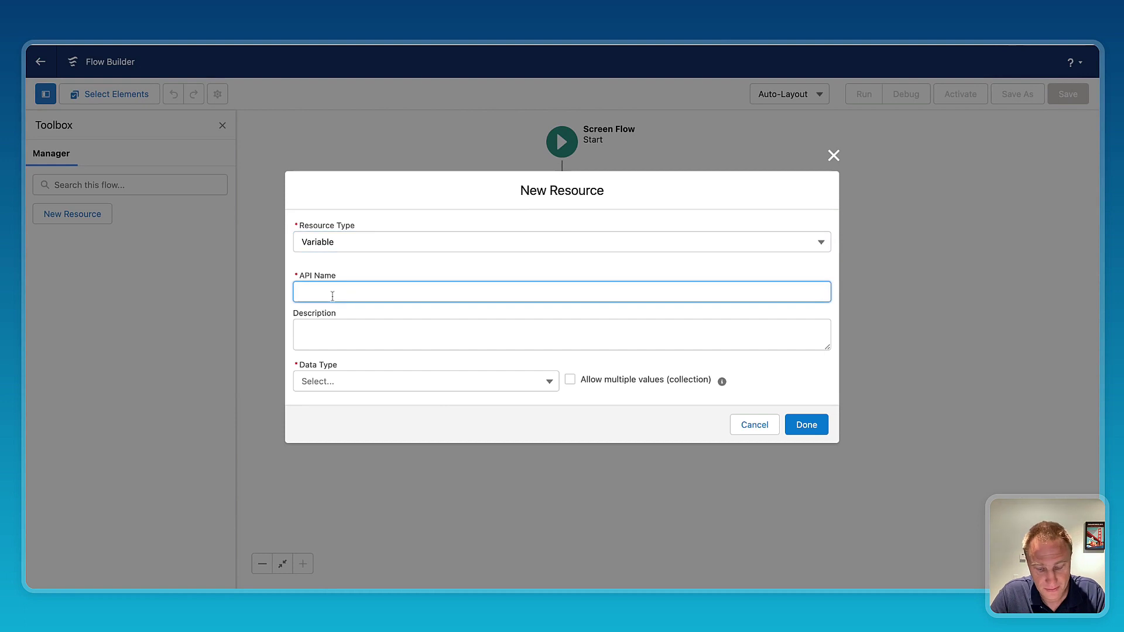
type("recordId")
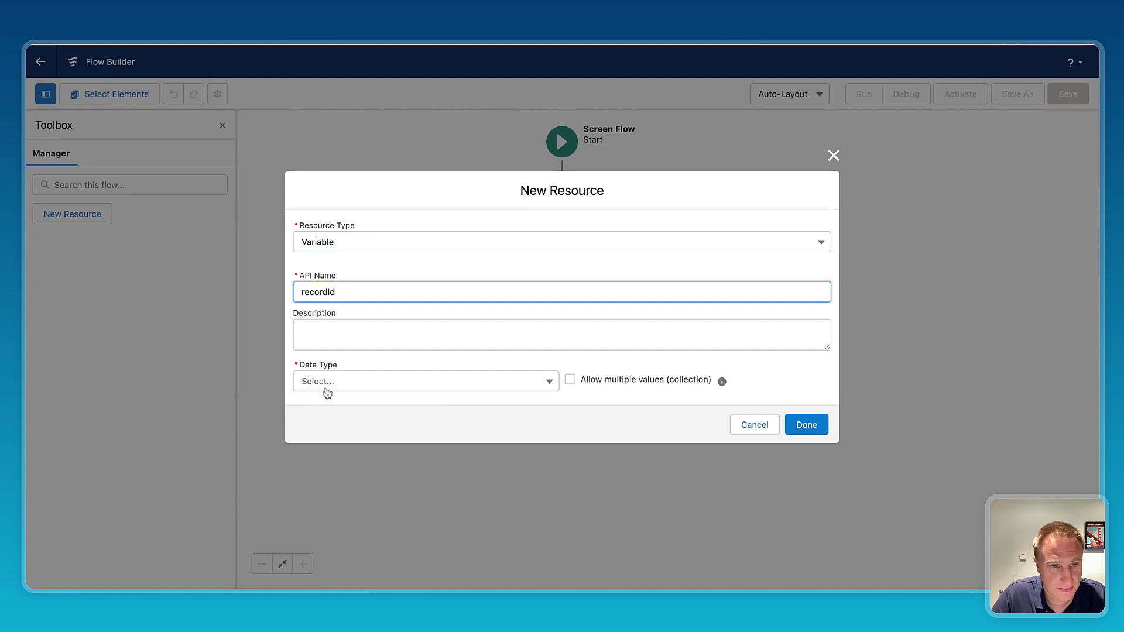
left_click(327, 384)
left_click(345, 402)
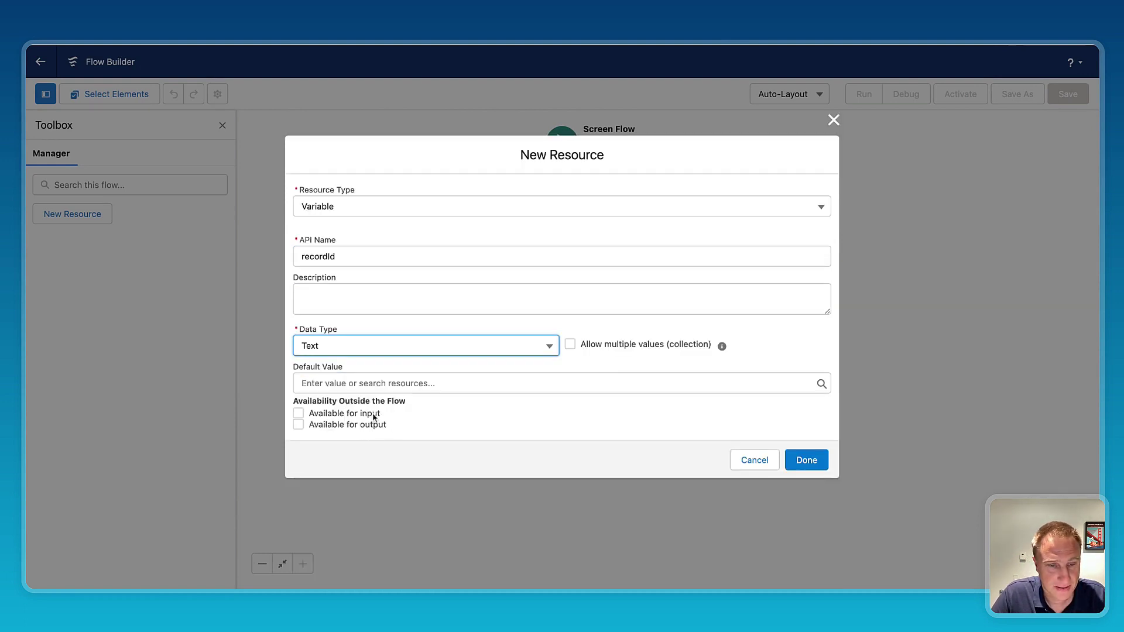
left_click(322, 414)
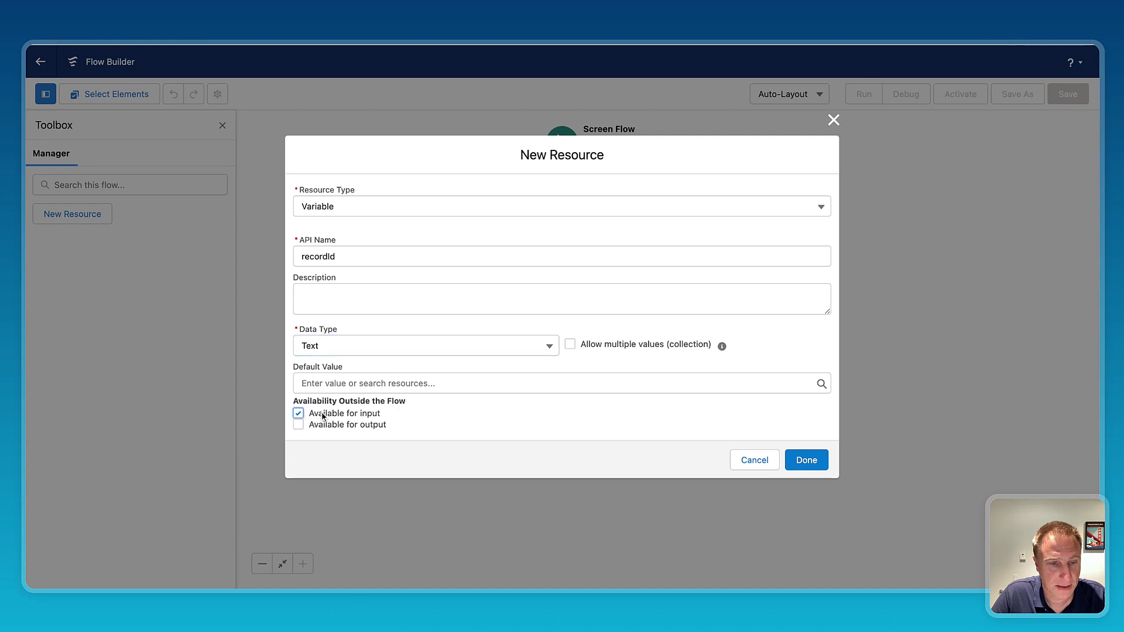
left_click(806, 461)
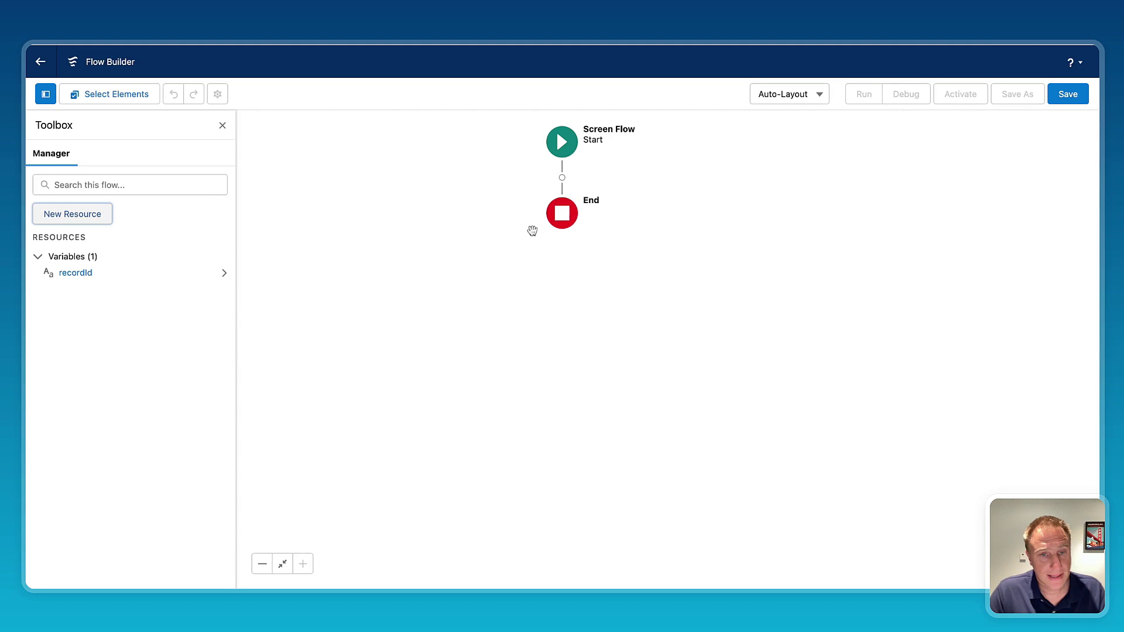
Insert a Get Records element between Start and End, labelled GetProduct
left_click(561, 177)
type("get")
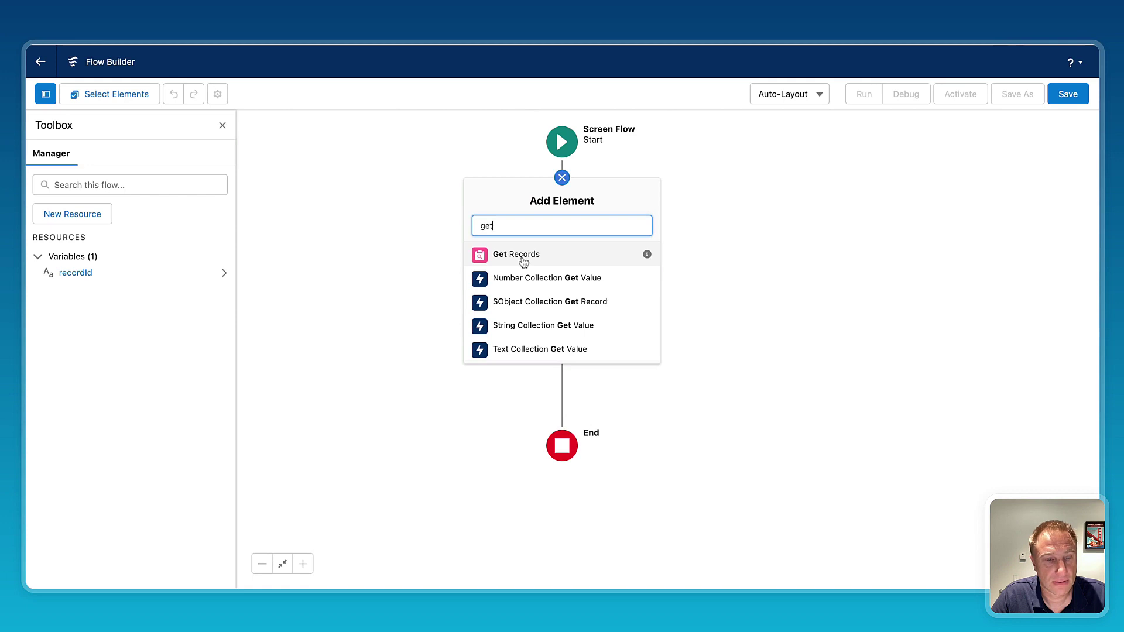
left_click(523, 257)
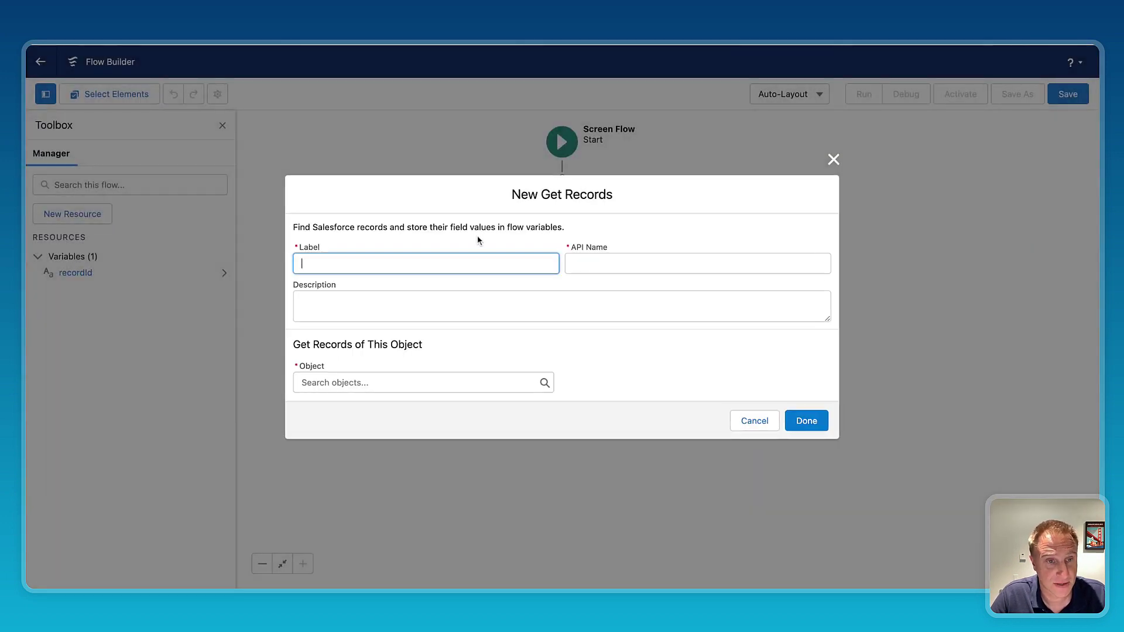
type("GetPro")
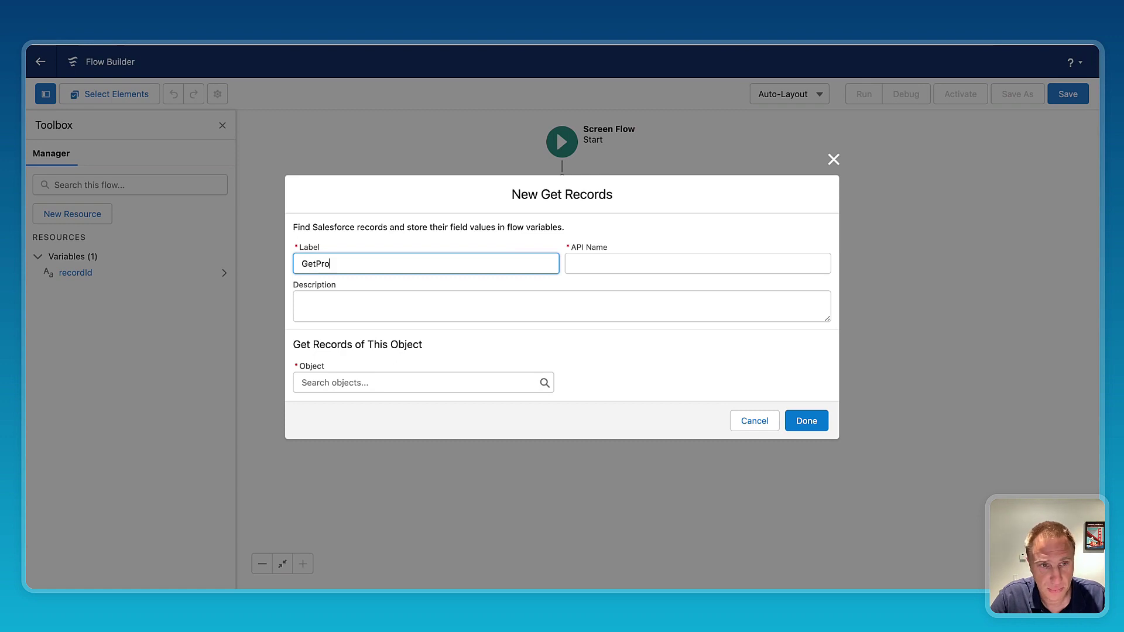
type("duct")
key("Tab")
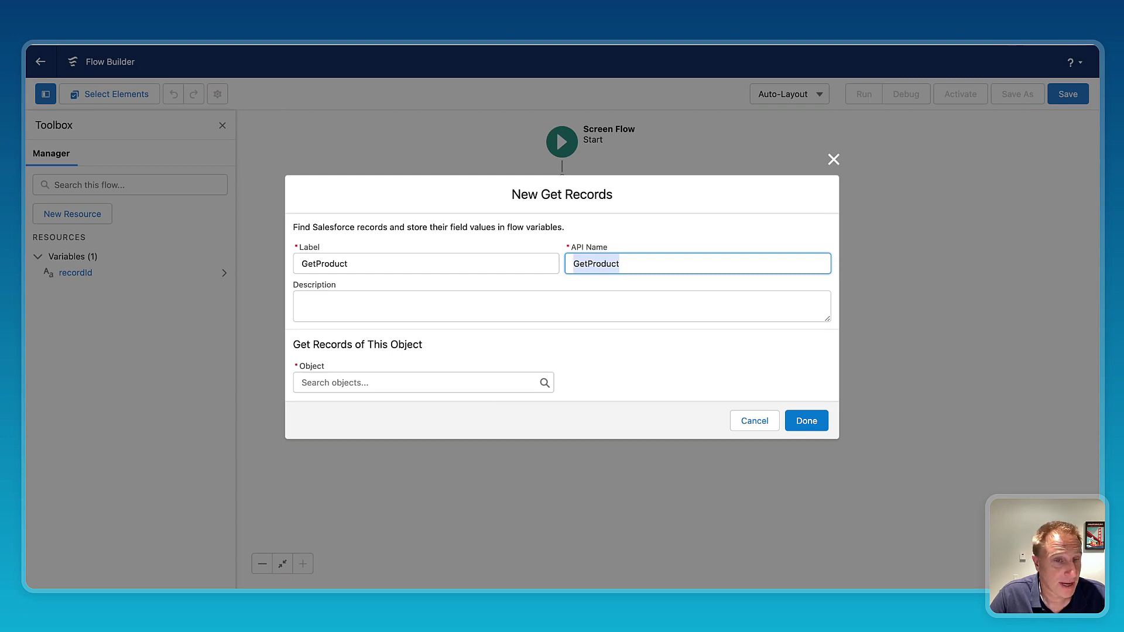
Make GetProduct retrieve Product records filtered by Id equals {!recordId}, then finish the element
left_click(355, 384)
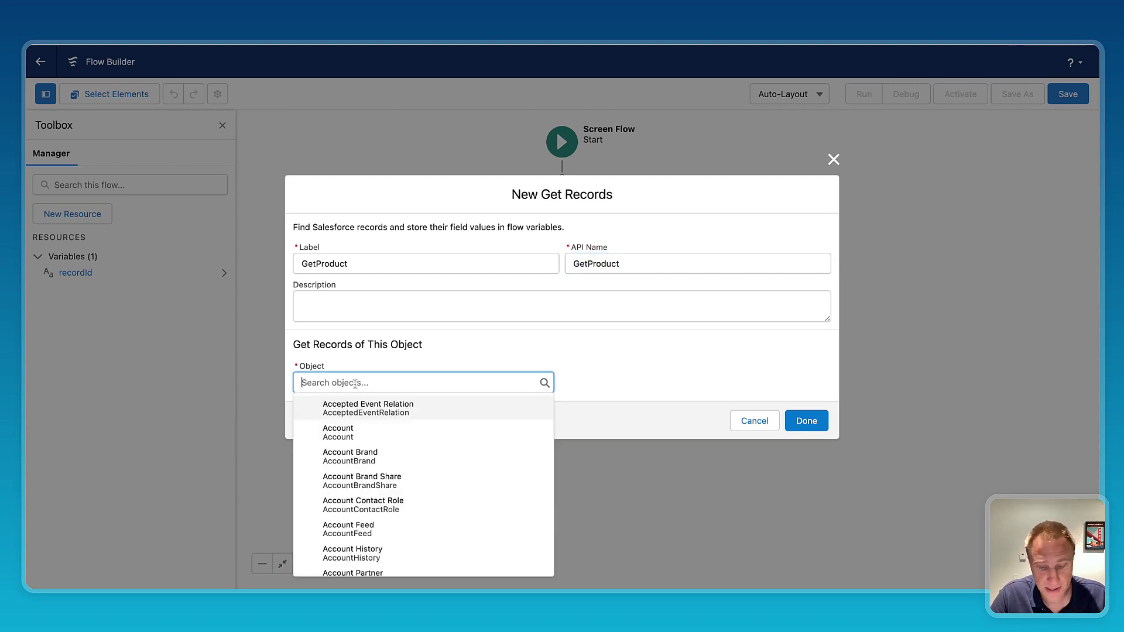
type("produ")
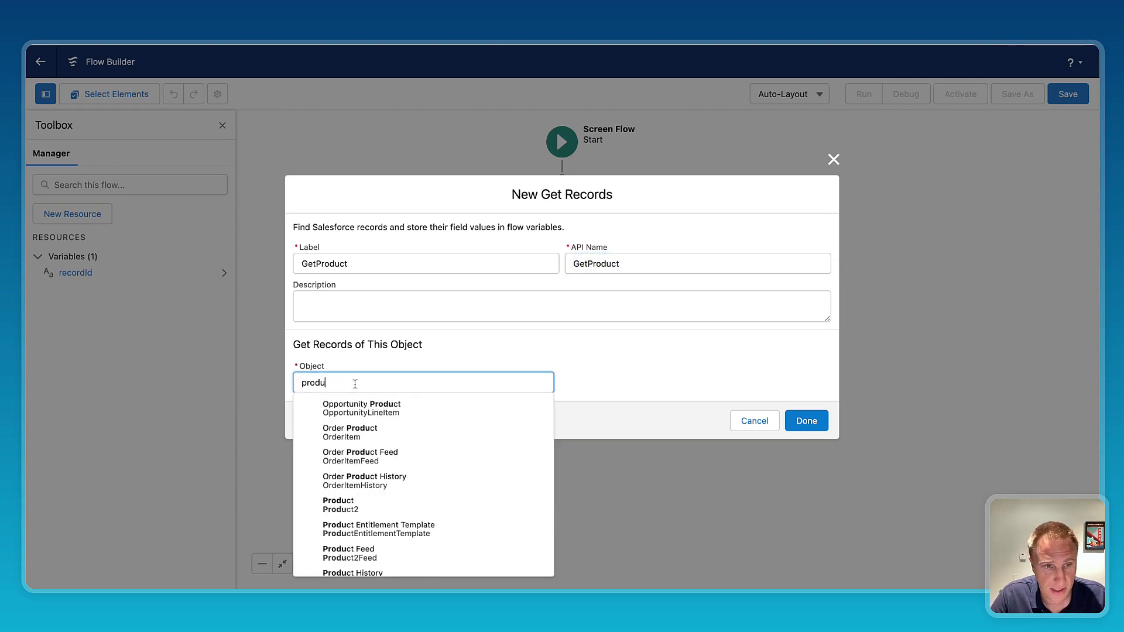
left_click(338, 505)
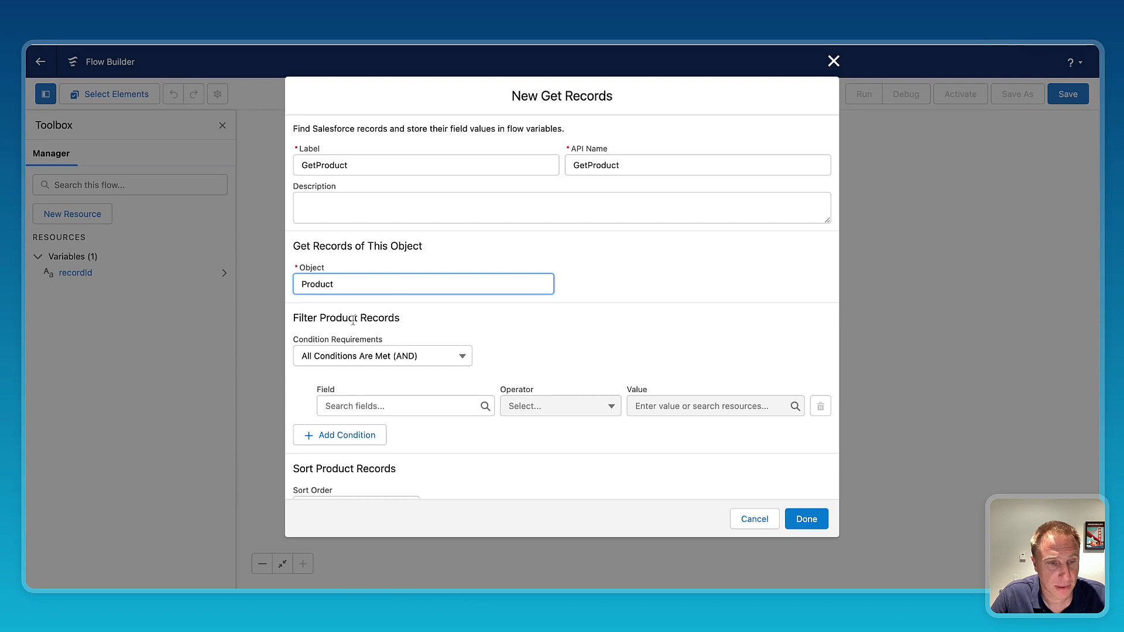
left_click(350, 403)
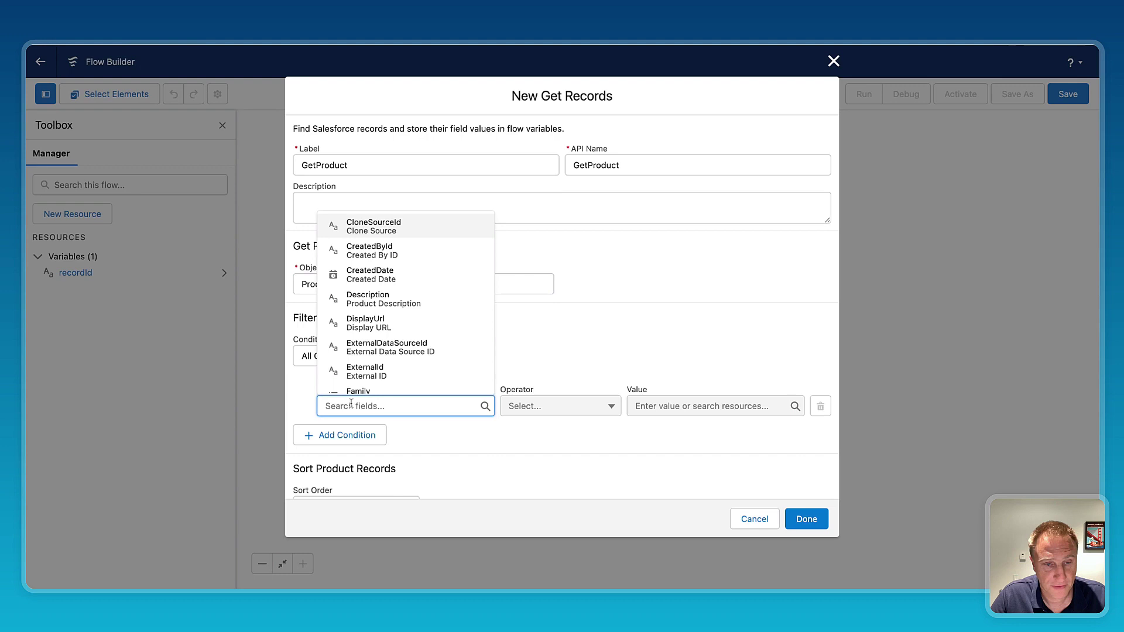
type("id")
left_click(375, 358)
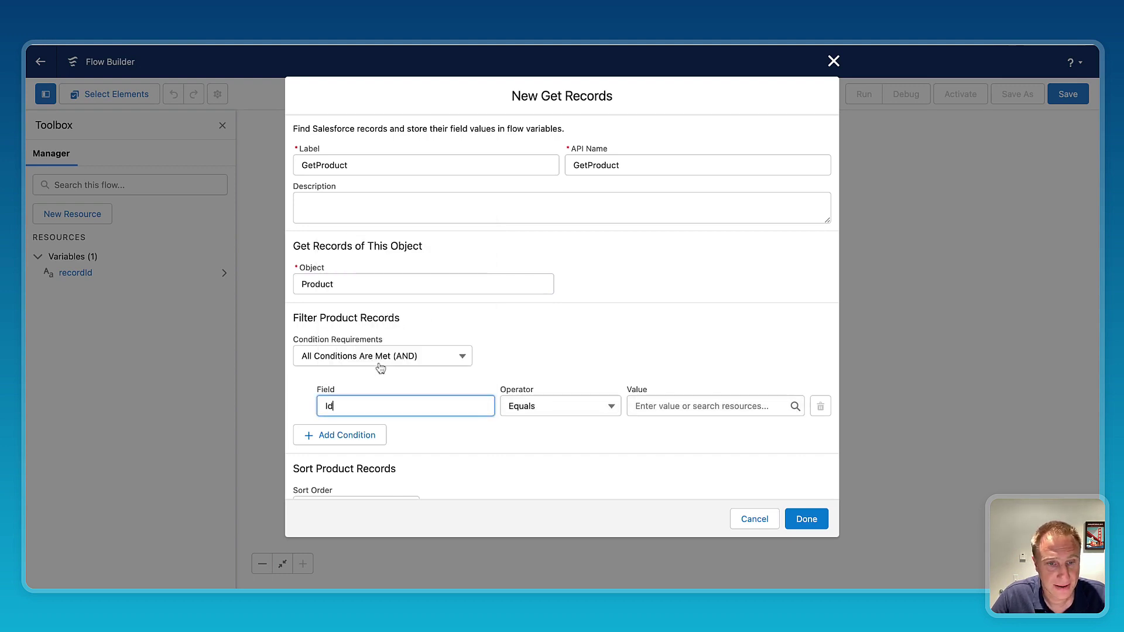
left_click(668, 410)
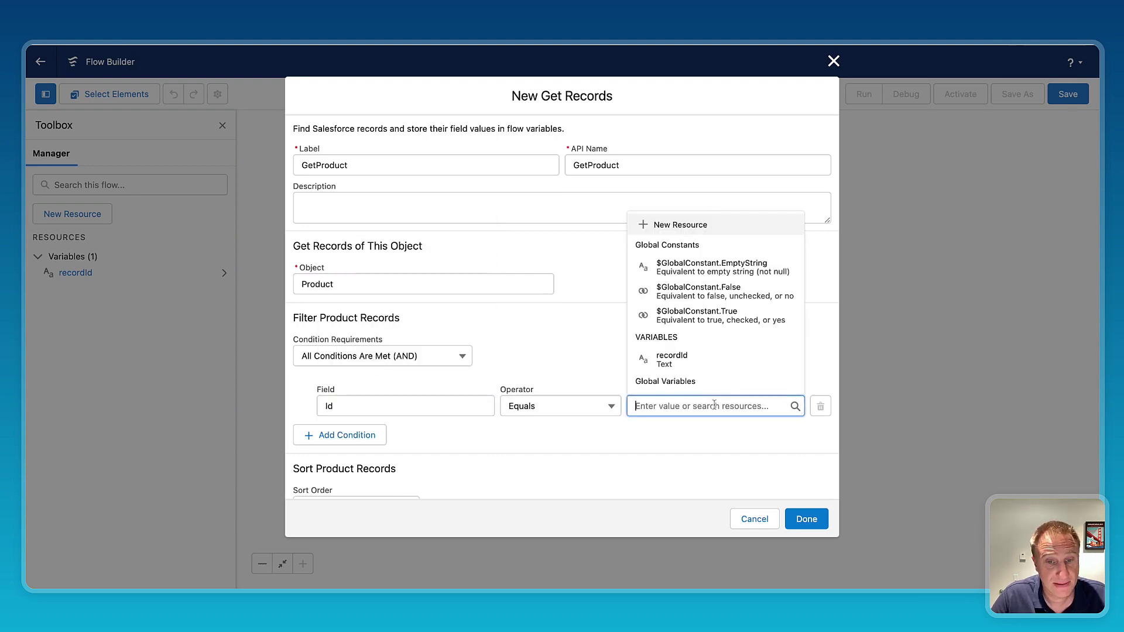
left_click(670, 359)
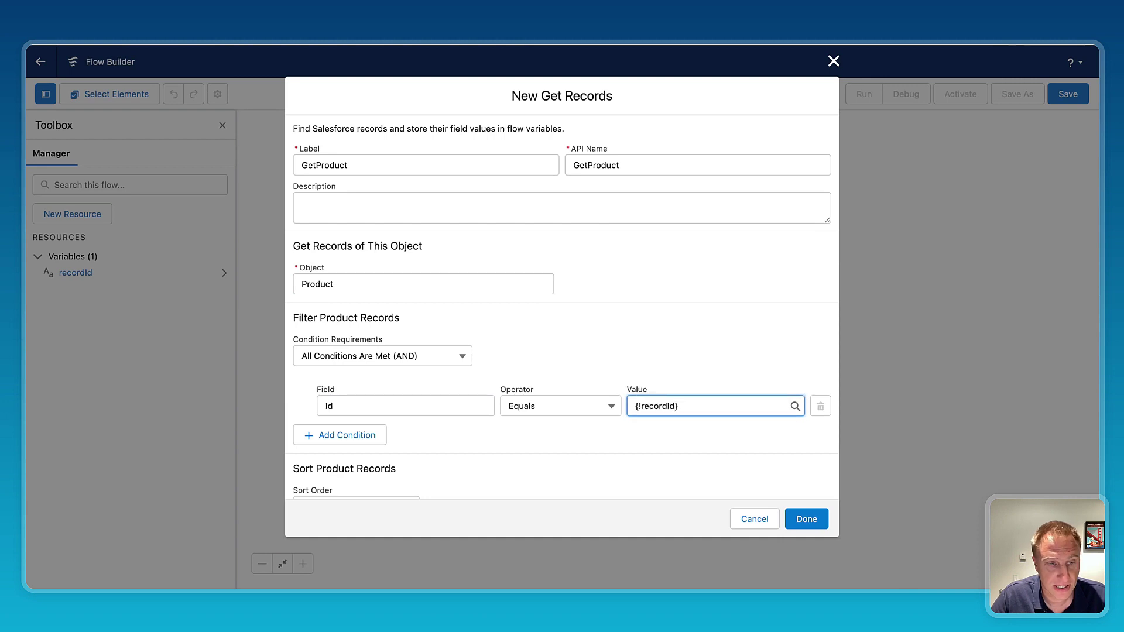
scroll(449, 352, "down", 3)
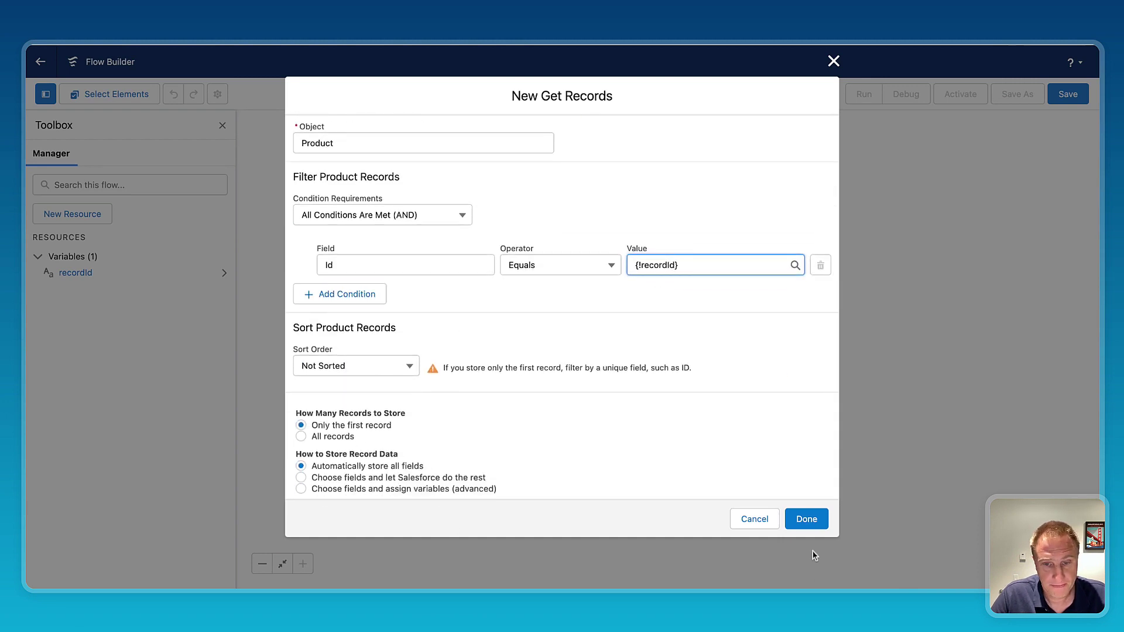
left_click(817, 519)
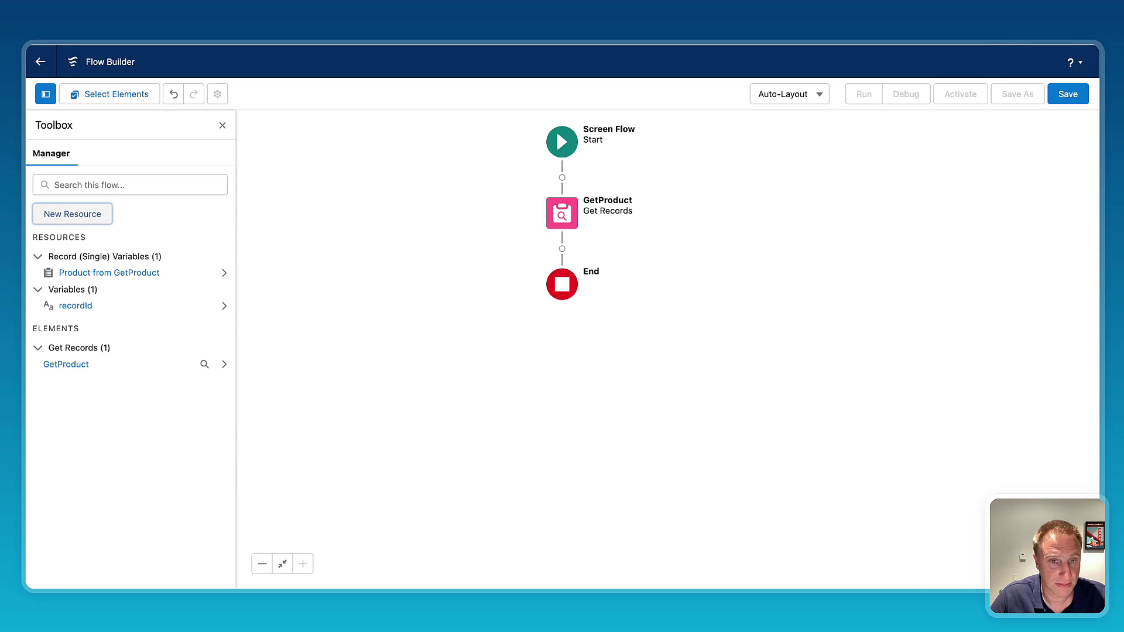
Add a Screen element after GetProduct with label and API name 'screen'
left_click(562, 249)
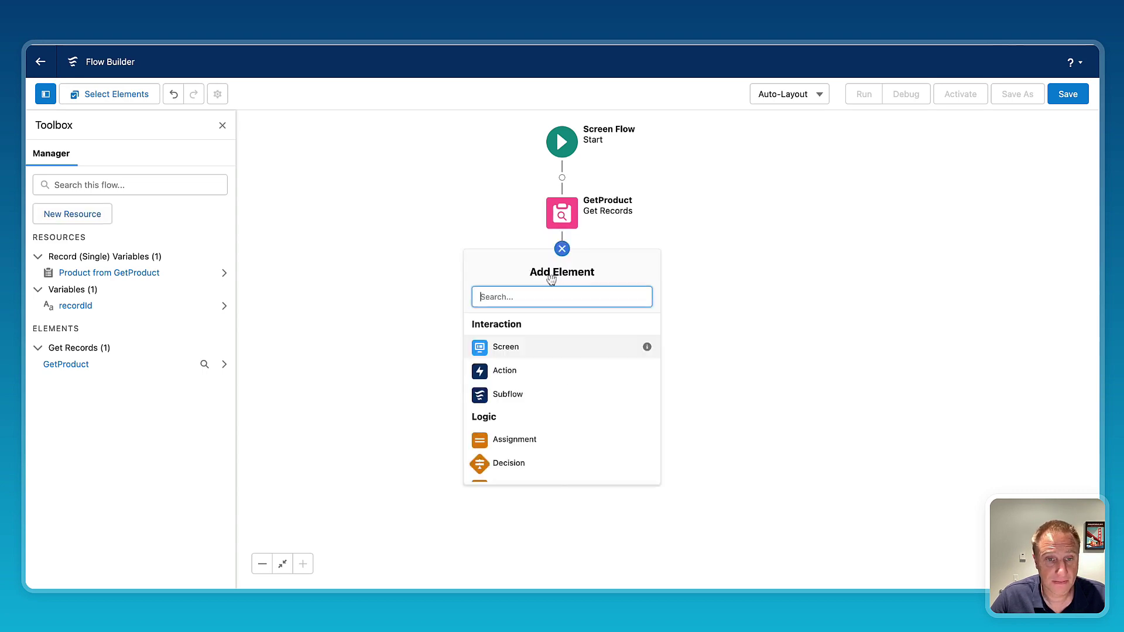
left_click(501, 350)
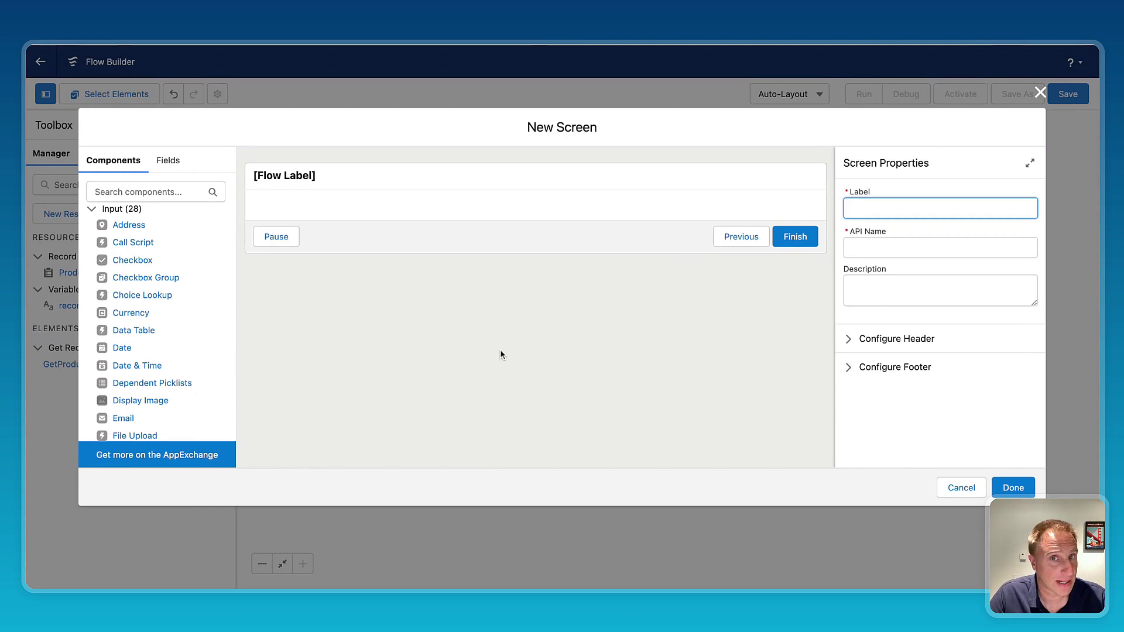
type("screen")
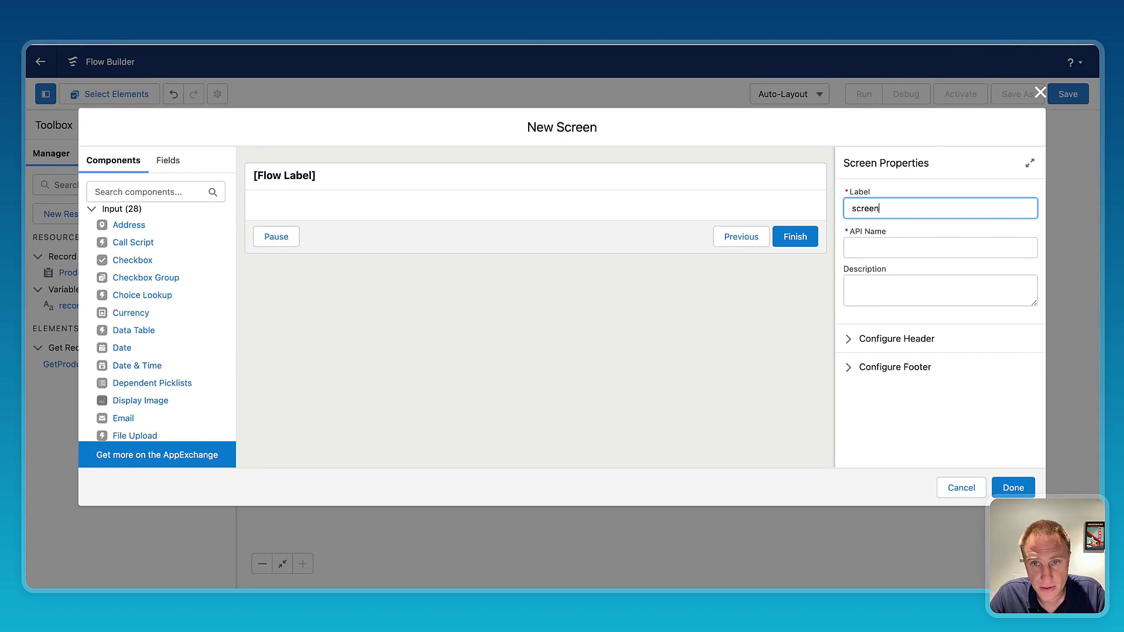
left_click(901, 251)
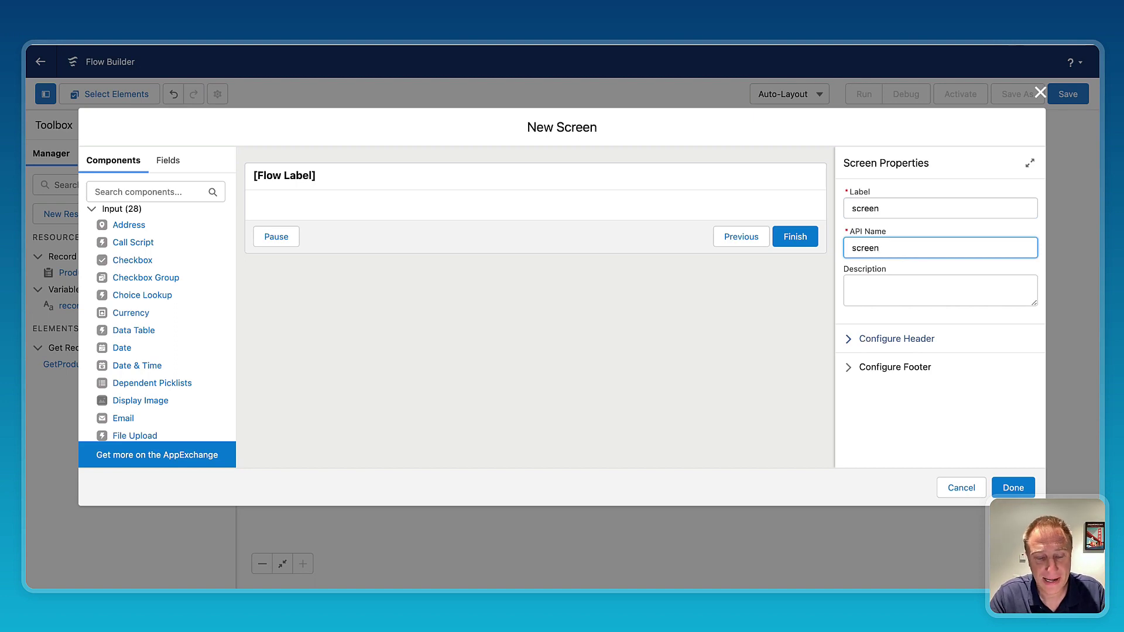
Hide the screen's header and its footer with navigation buttons
left_click(878, 339)
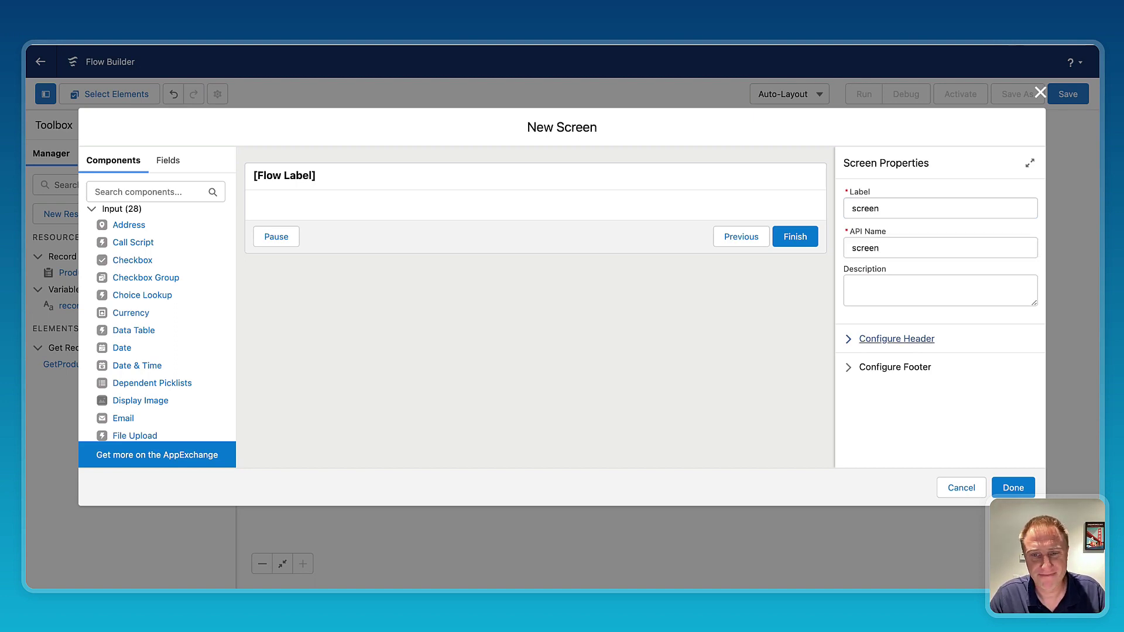
left_click(848, 359)
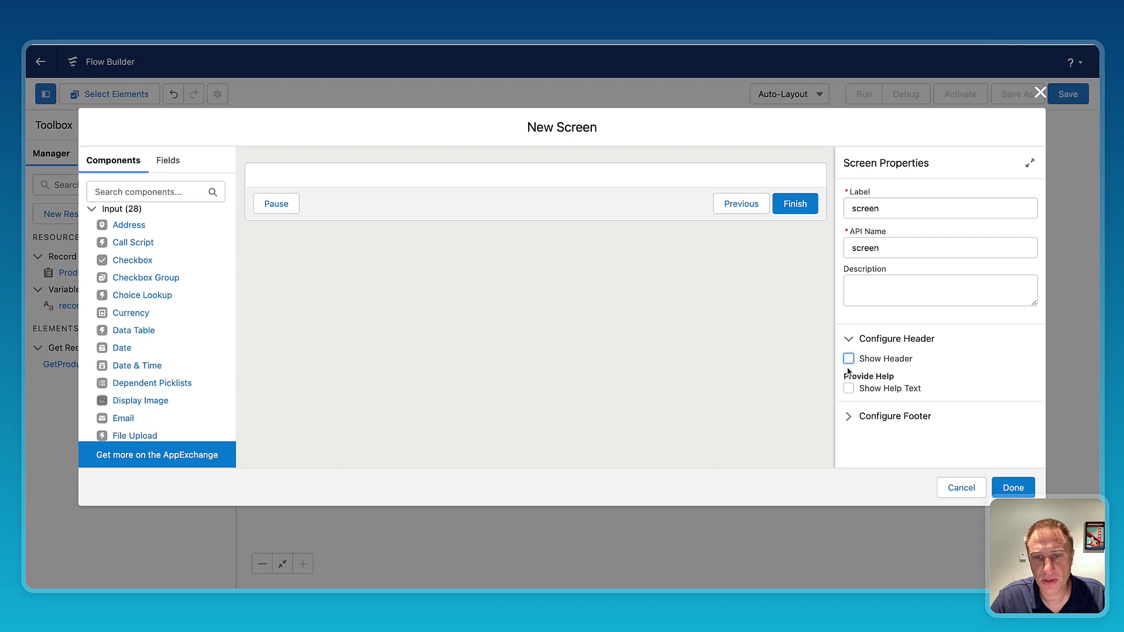
left_click(849, 416)
left_click(848, 439)
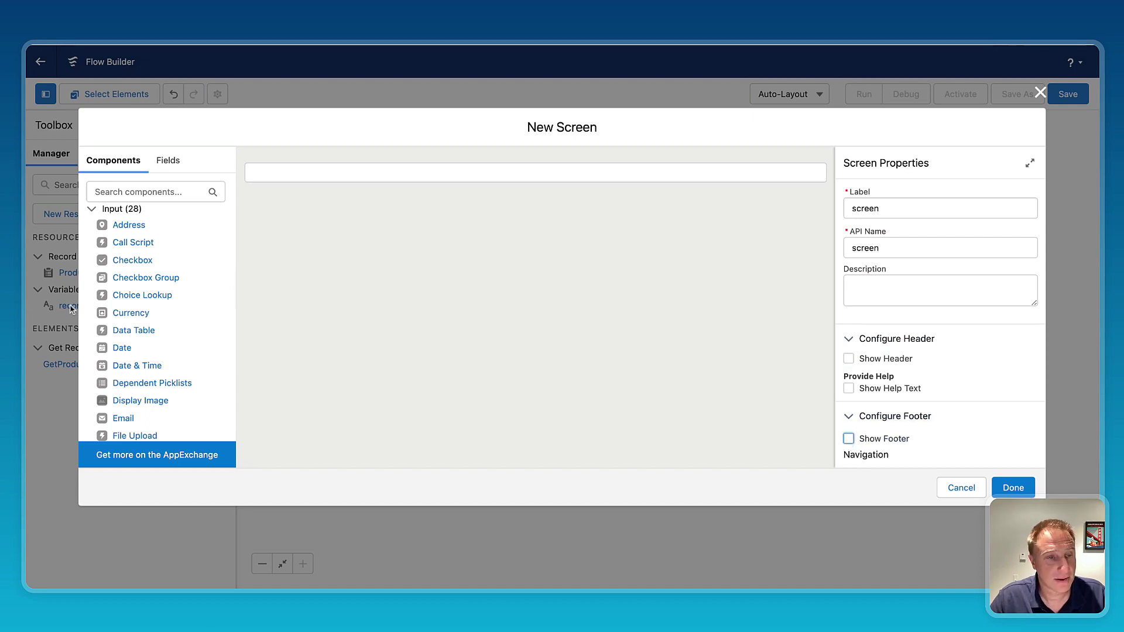
Scroll the Components list through the available Avonni custom components
scroll(133, 315, "down", 3)
scroll(134, 318, "down", 2)
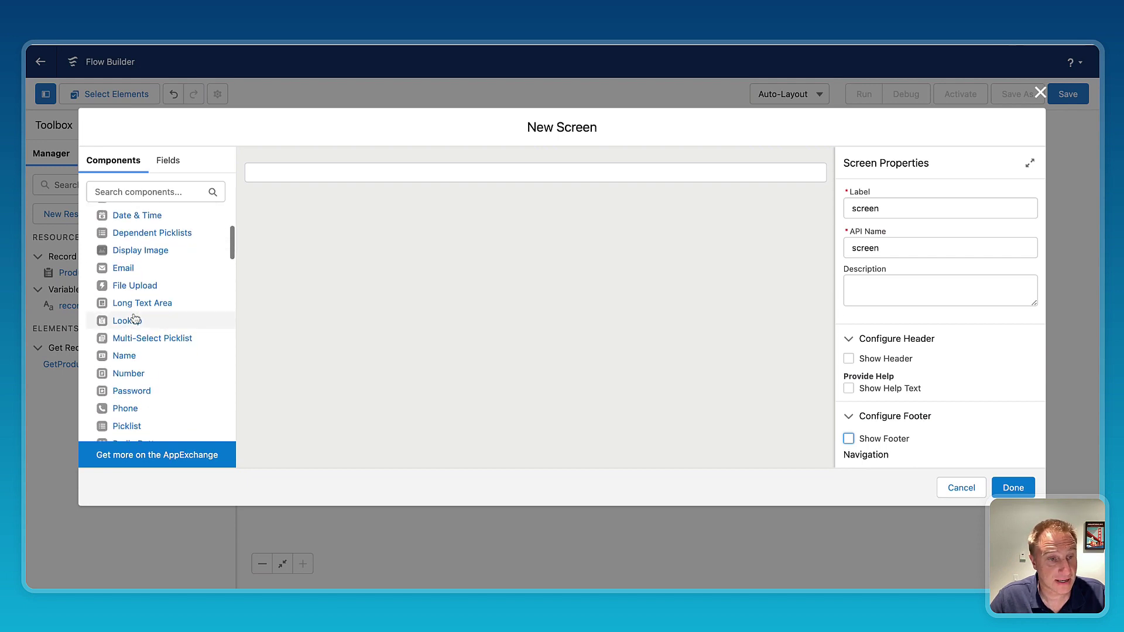
scroll(134, 319, "down", 10)
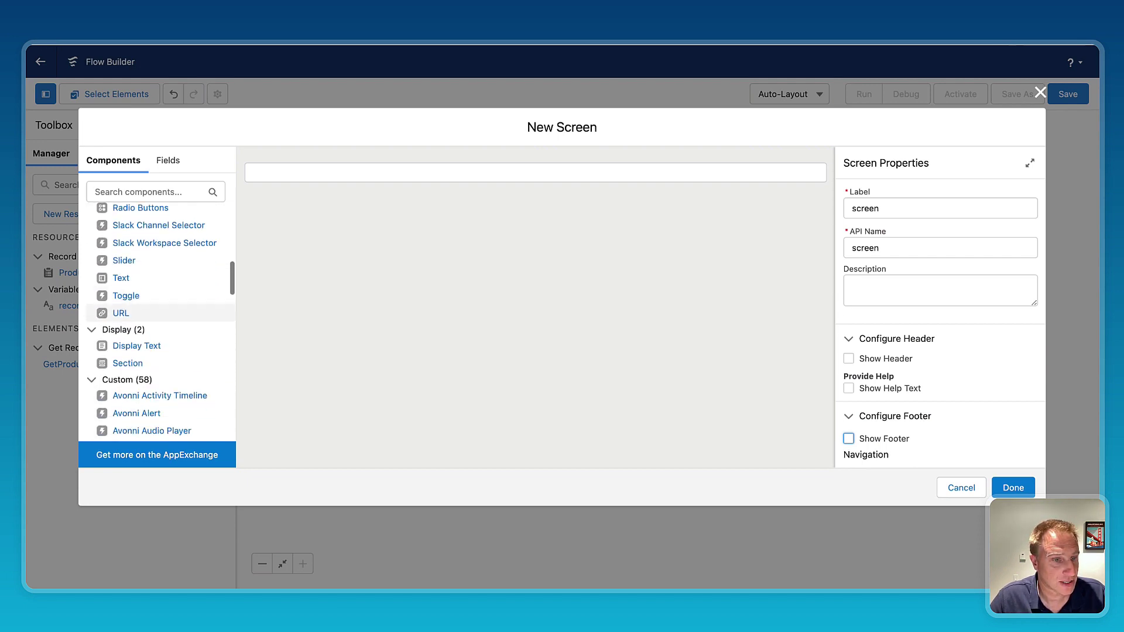
scroll(152, 364, "down", 7)
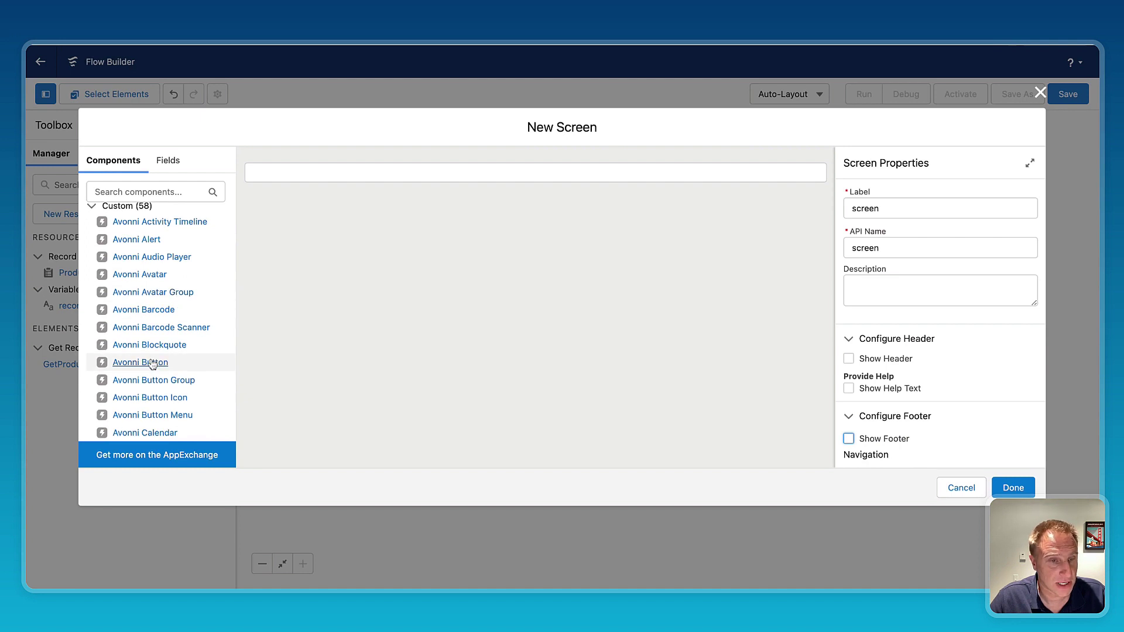
scroll(153, 364, "down", 13)
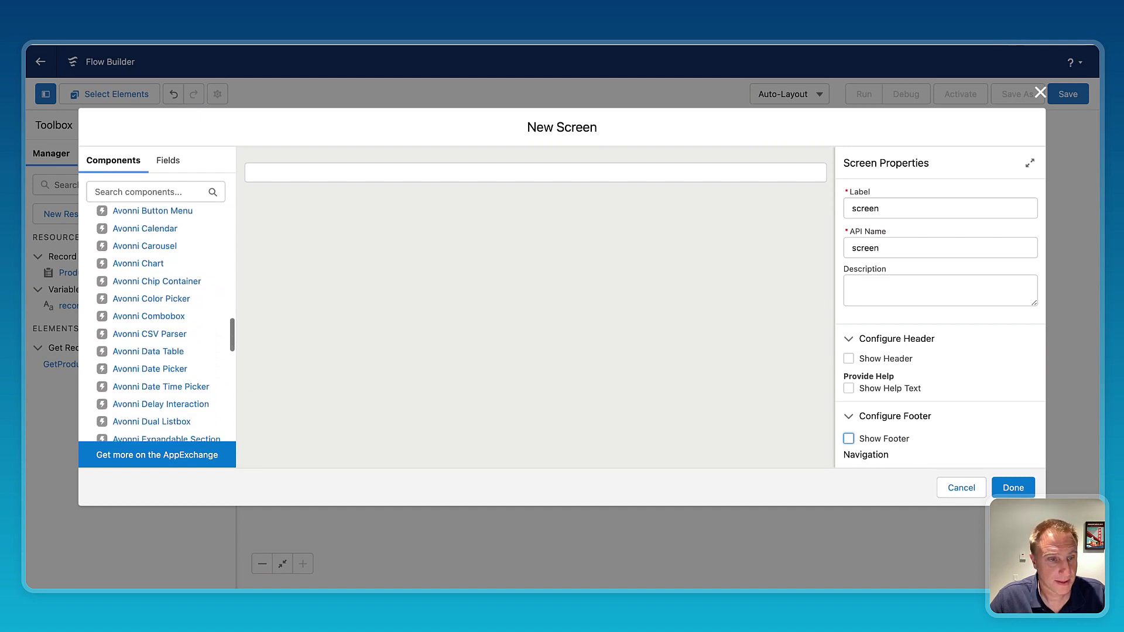
scroll(153, 364, "down", 5)
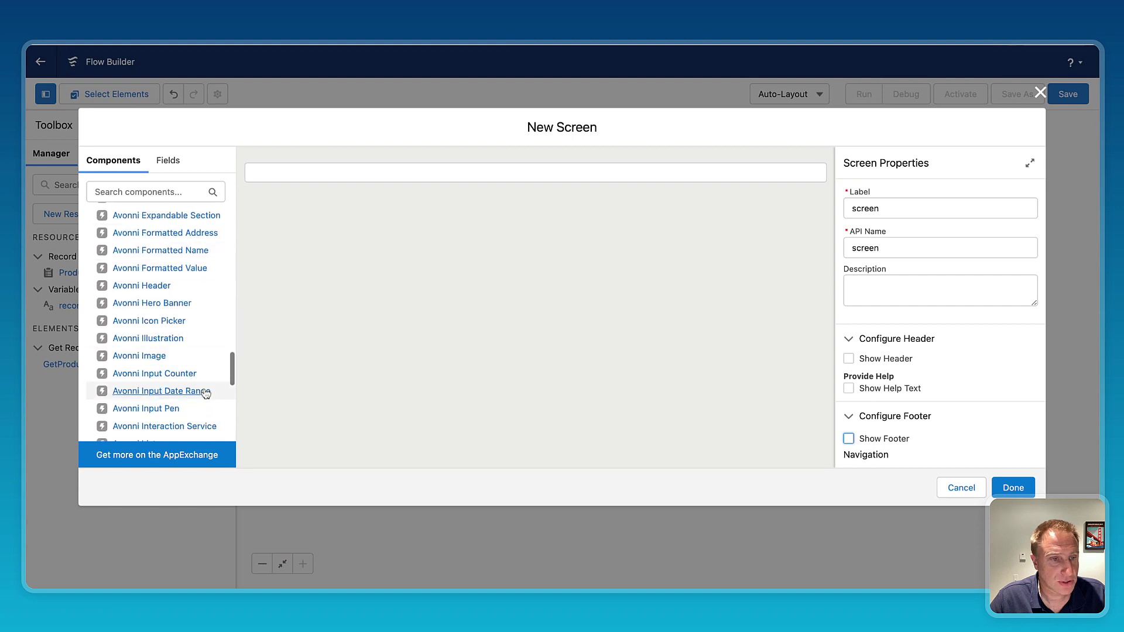
Add an Avonni Header component to the screen with API name 'header'
left_click(140, 285)
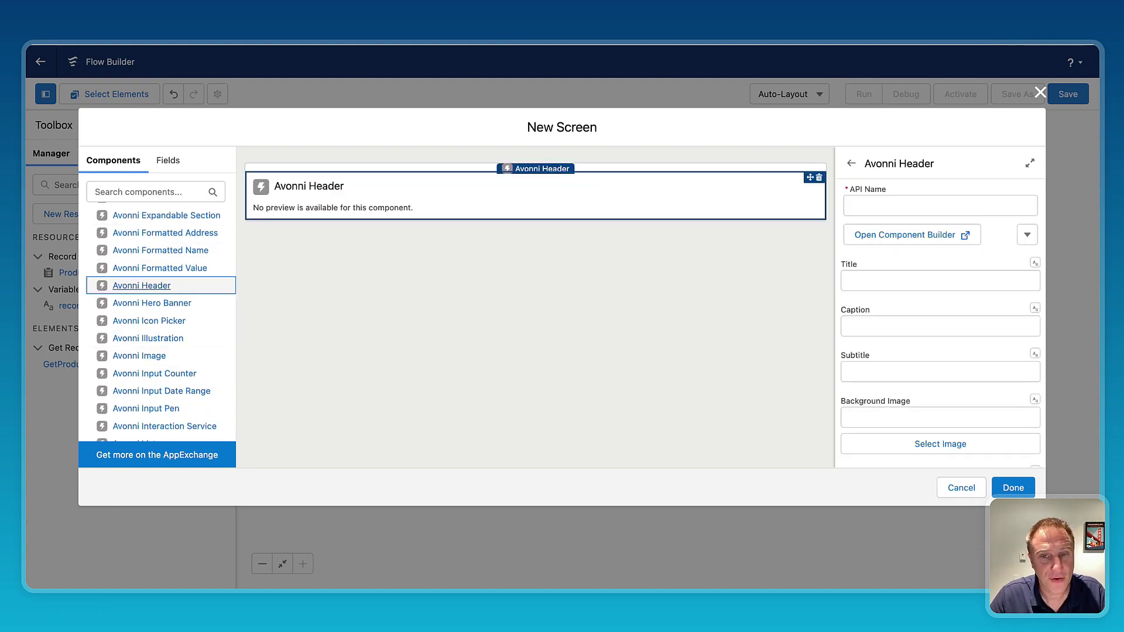
left_click(901, 206)
type("hea")
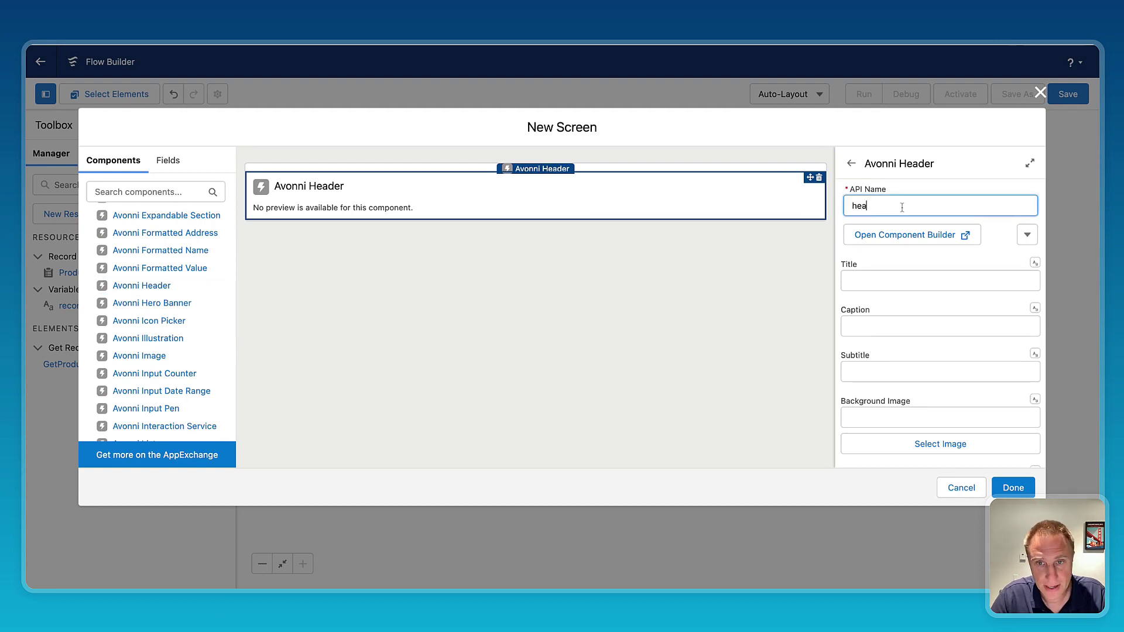
type("der")
left_click(907, 181)
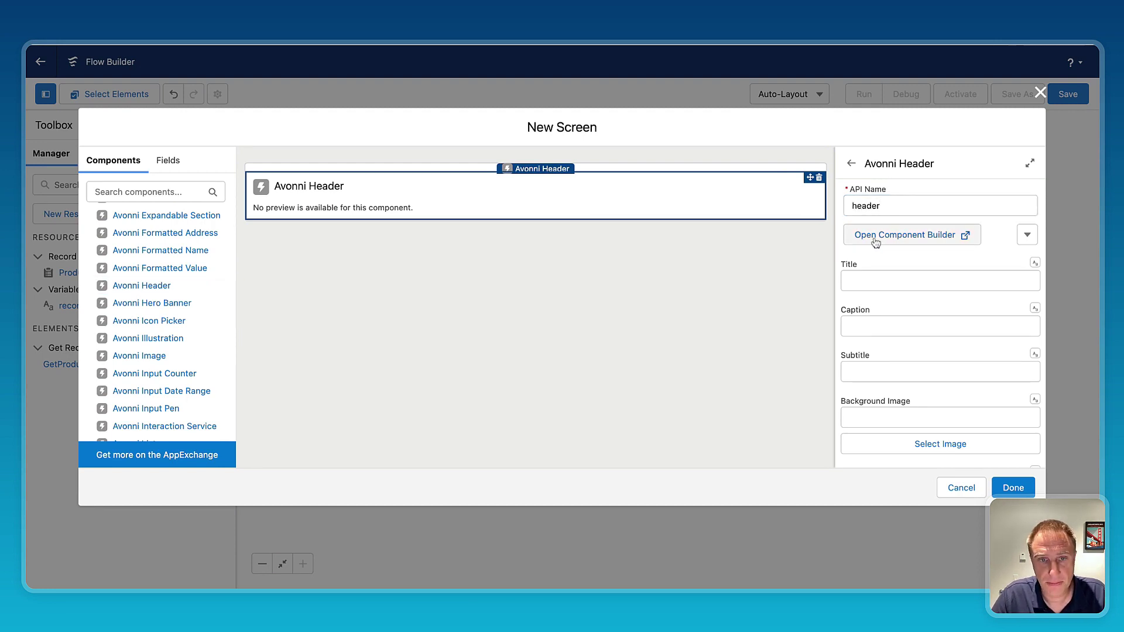
In the component builder, title the header 'Product Bar code' with caption 'Barcode generator'
left_click(876, 240)
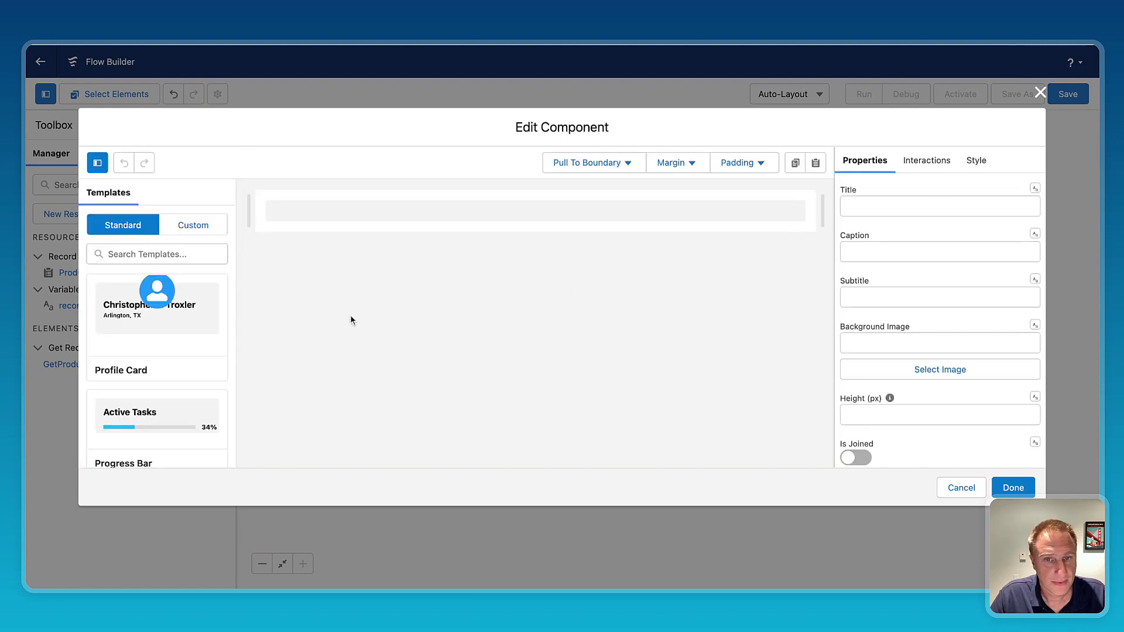
left_click(870, 207)
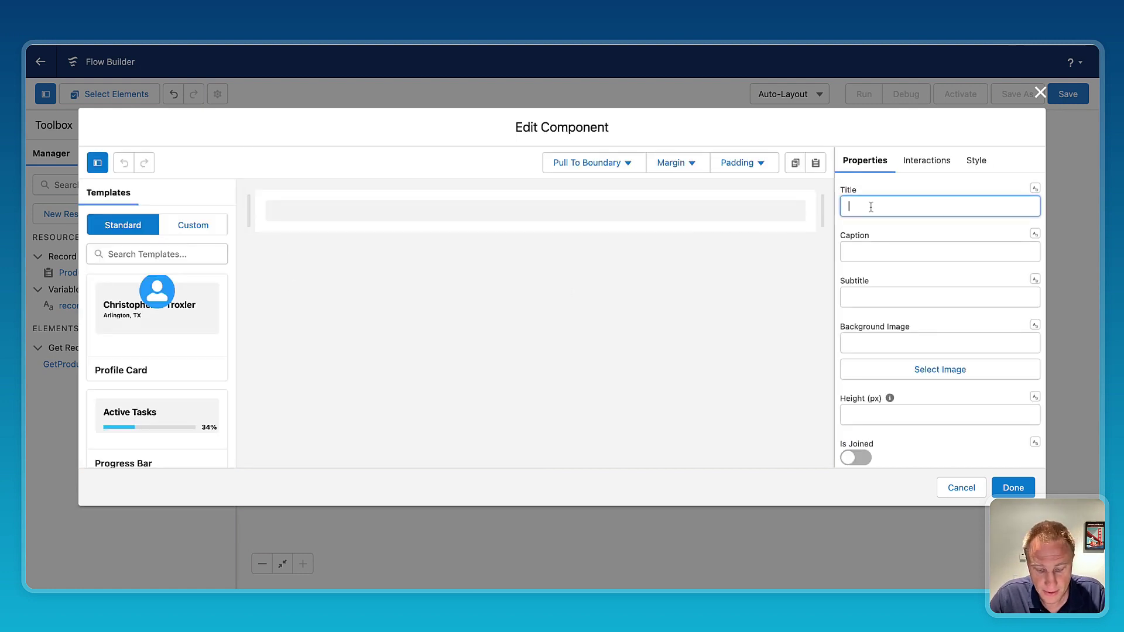
type("Product Bar ")
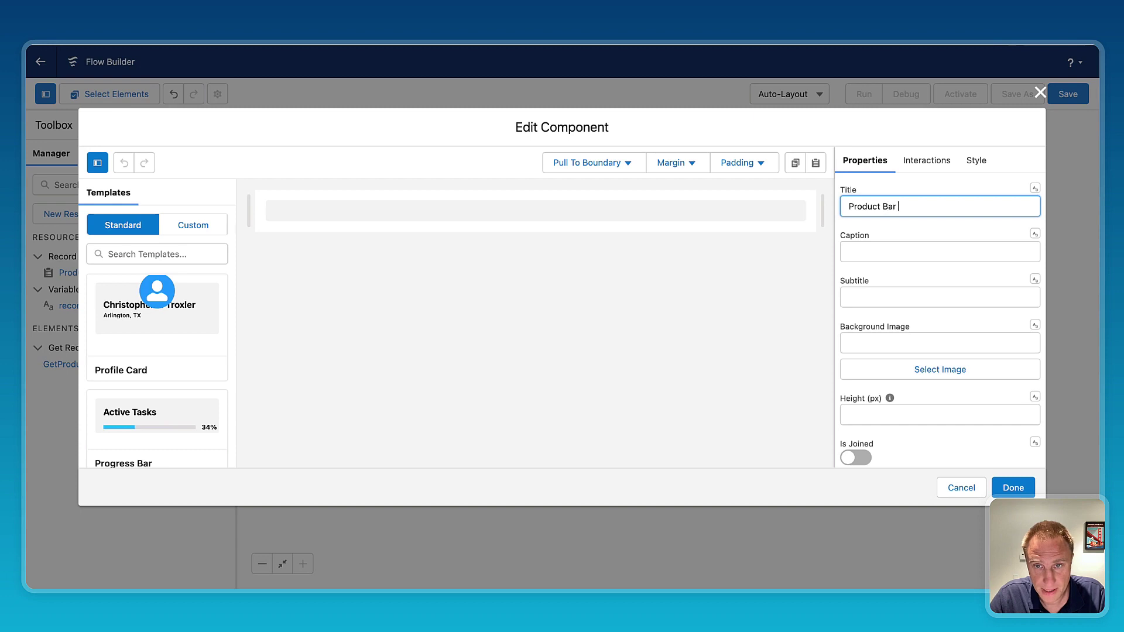
type("code")
left_click(871, 251)
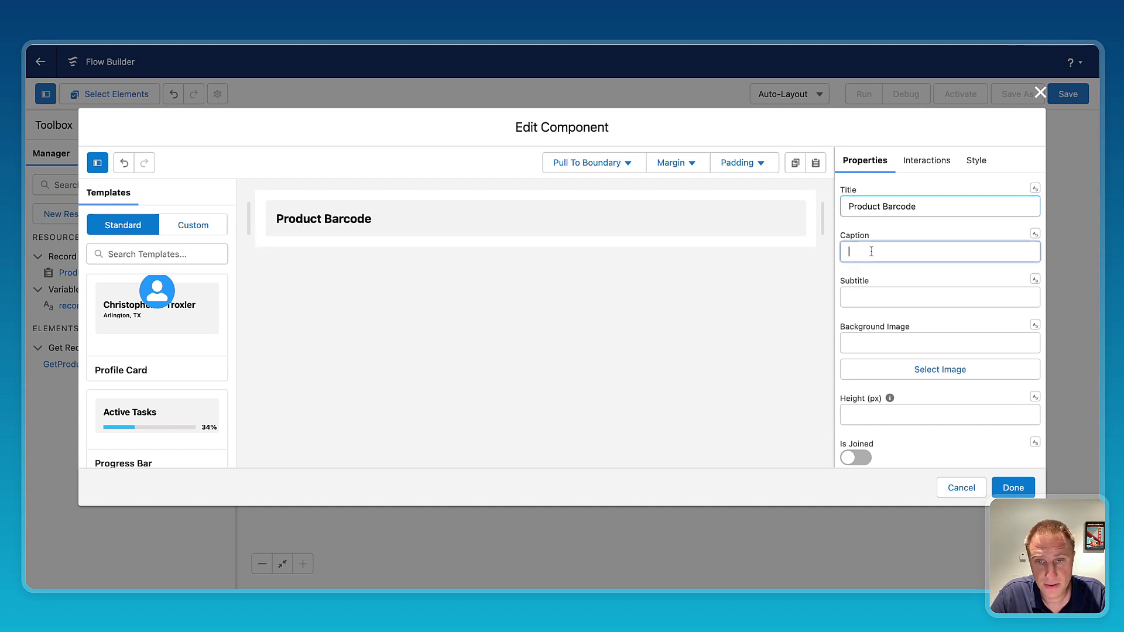
type("Barcode ")
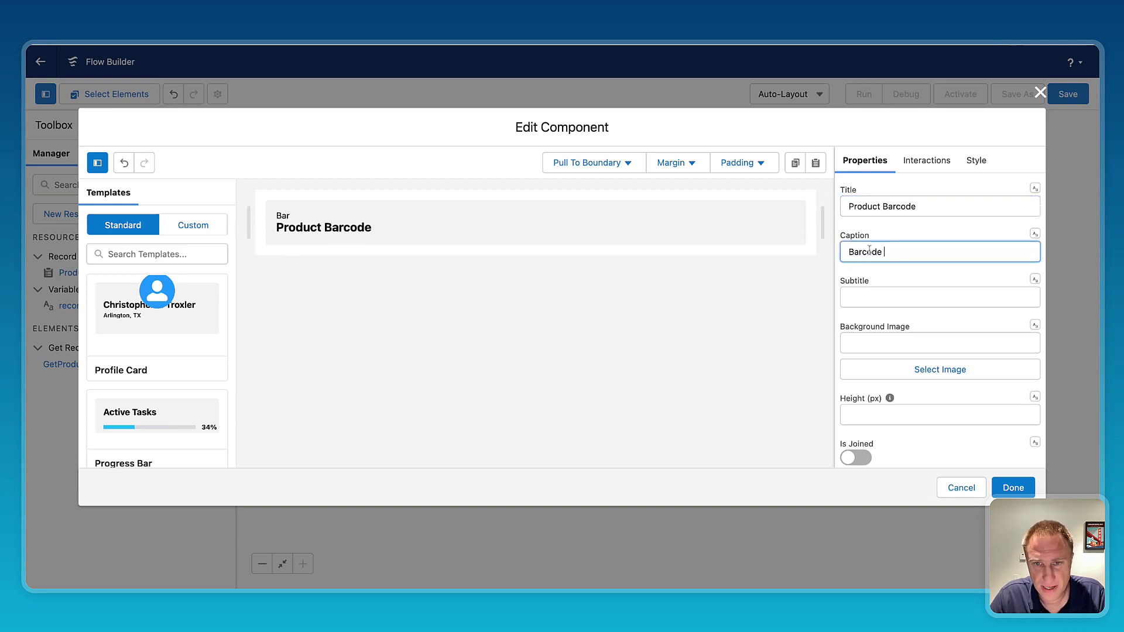
type("generator")
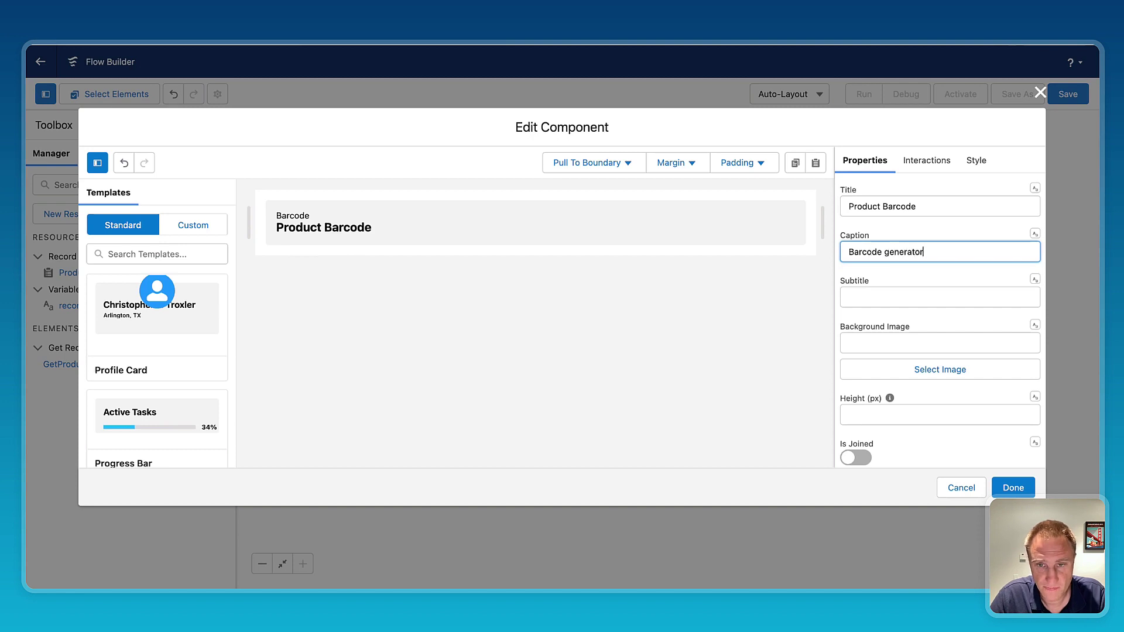
Enable Is Joined and Pull to Boundary, give the header an asset icon avatar, and apply
scroll(927, 333, "down", 3)
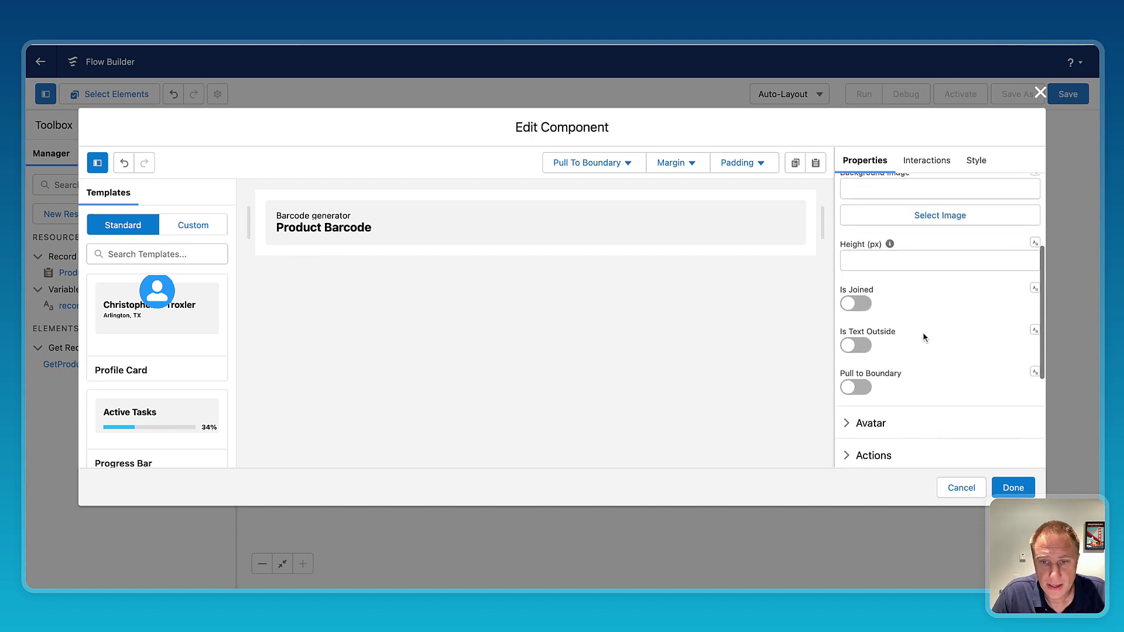
left_click(856, 304)
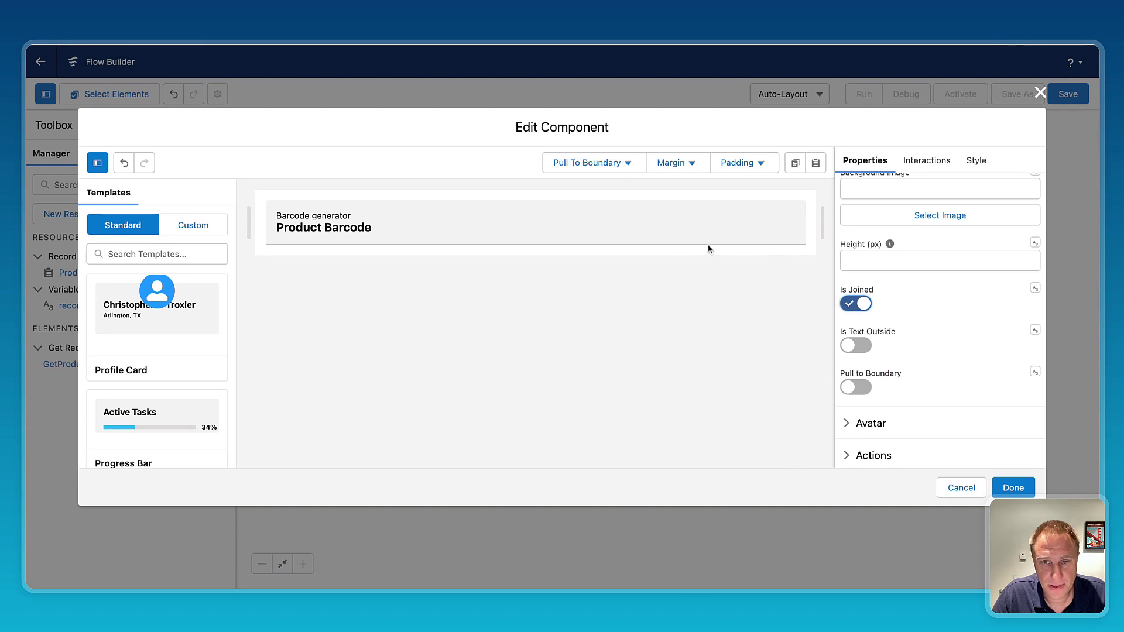
left_click(856, 386)
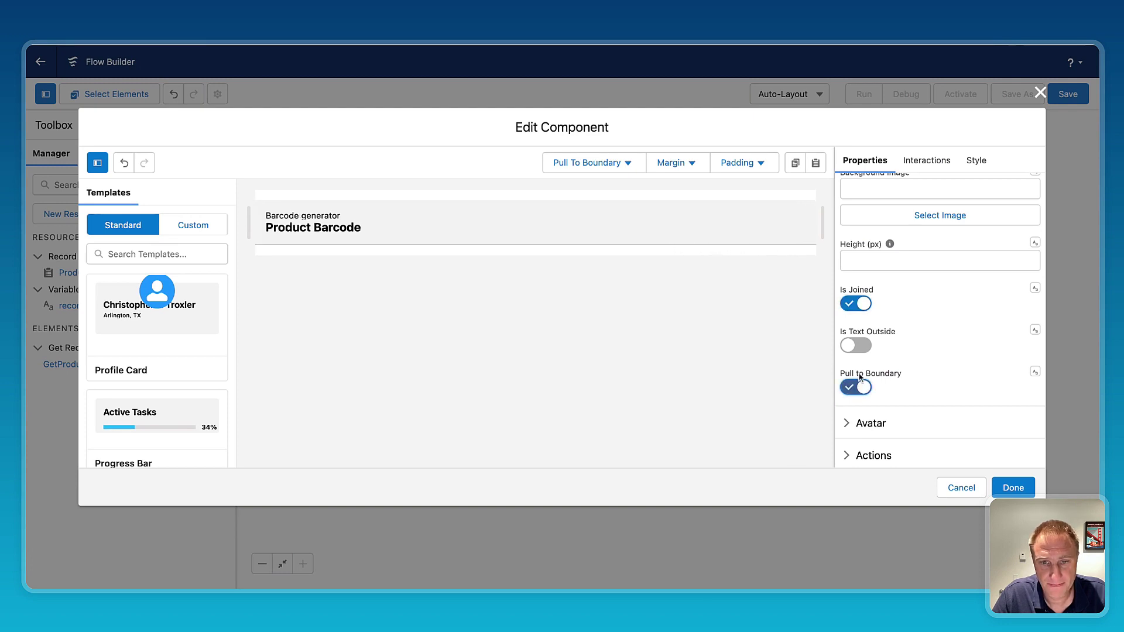
scroll(898, 419, "down", 3)
left_click(869, 319)
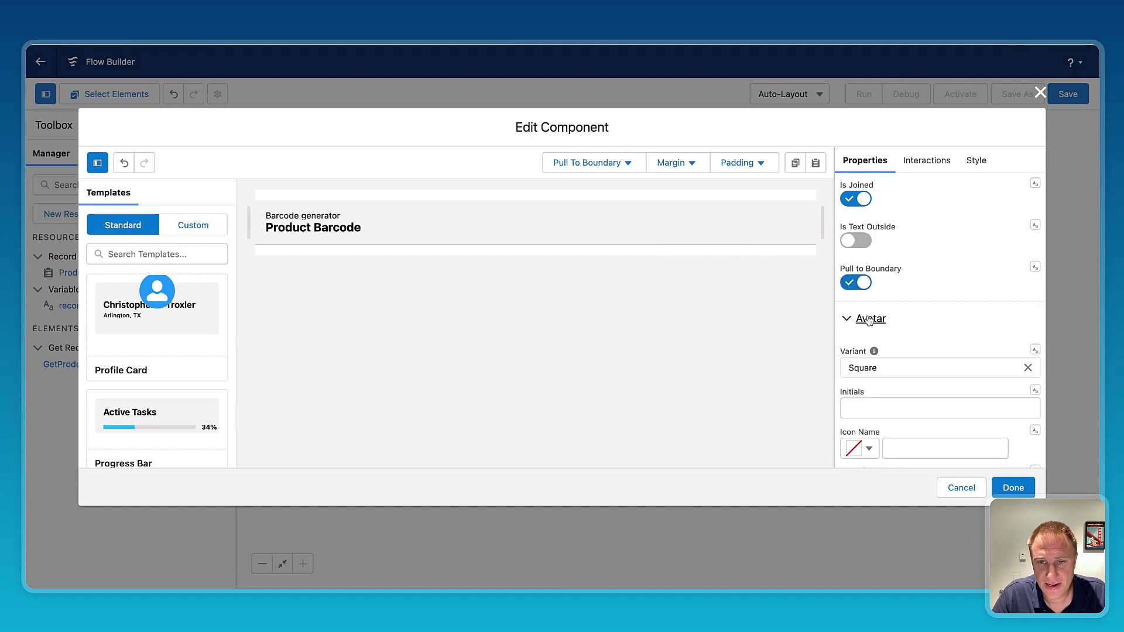
scroll(894, 384, "down", 3)
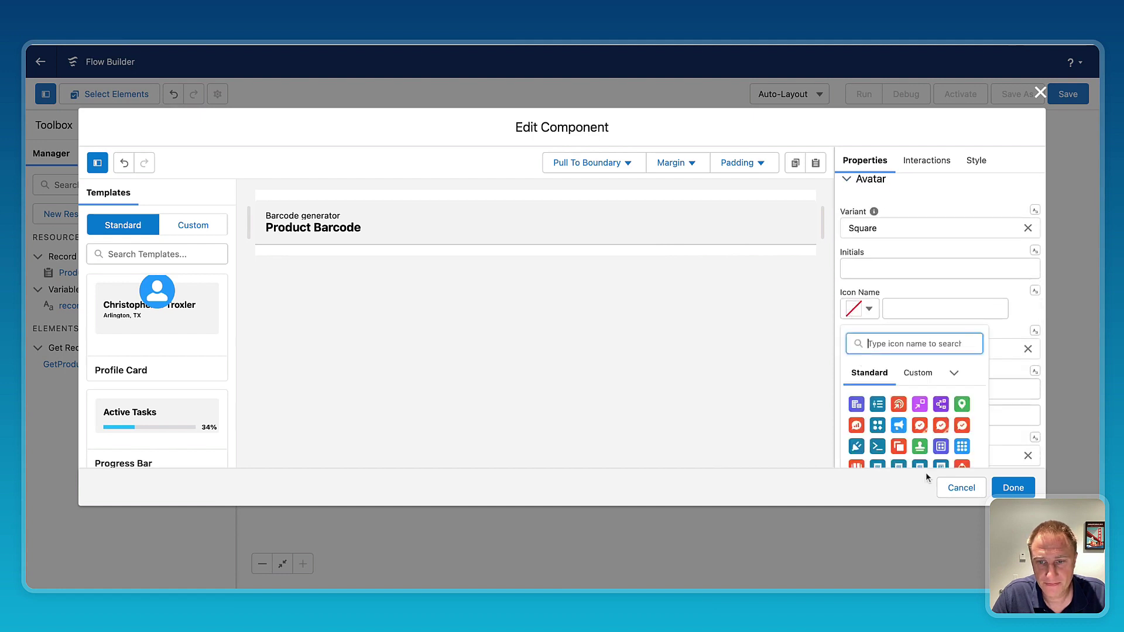
scroll(942, 427, "down", 3)
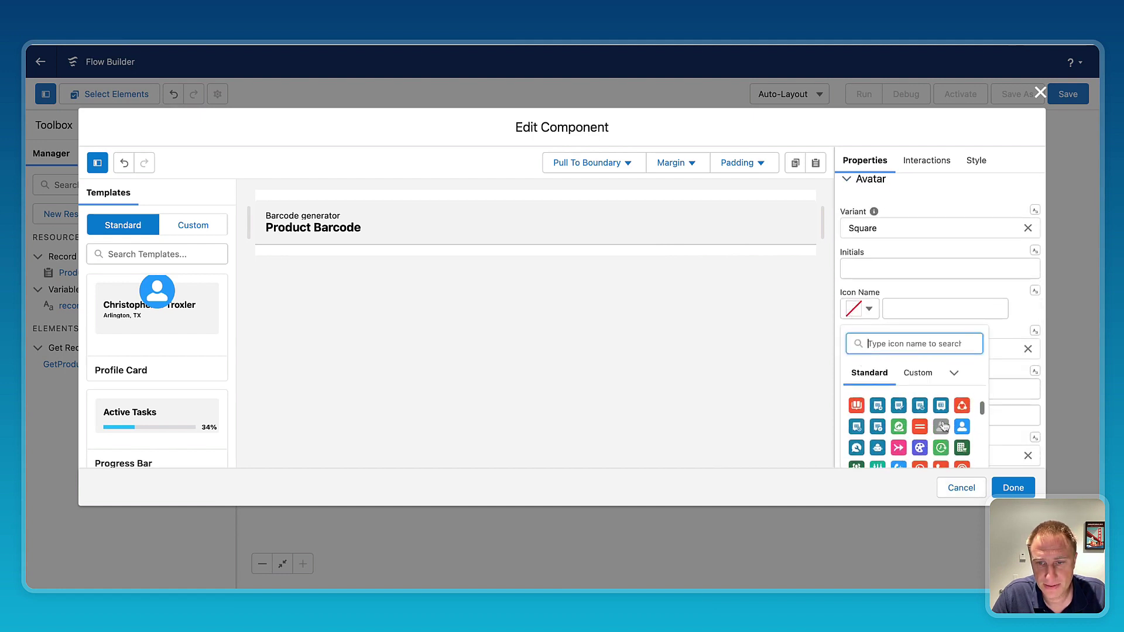
left_click(941, 426)
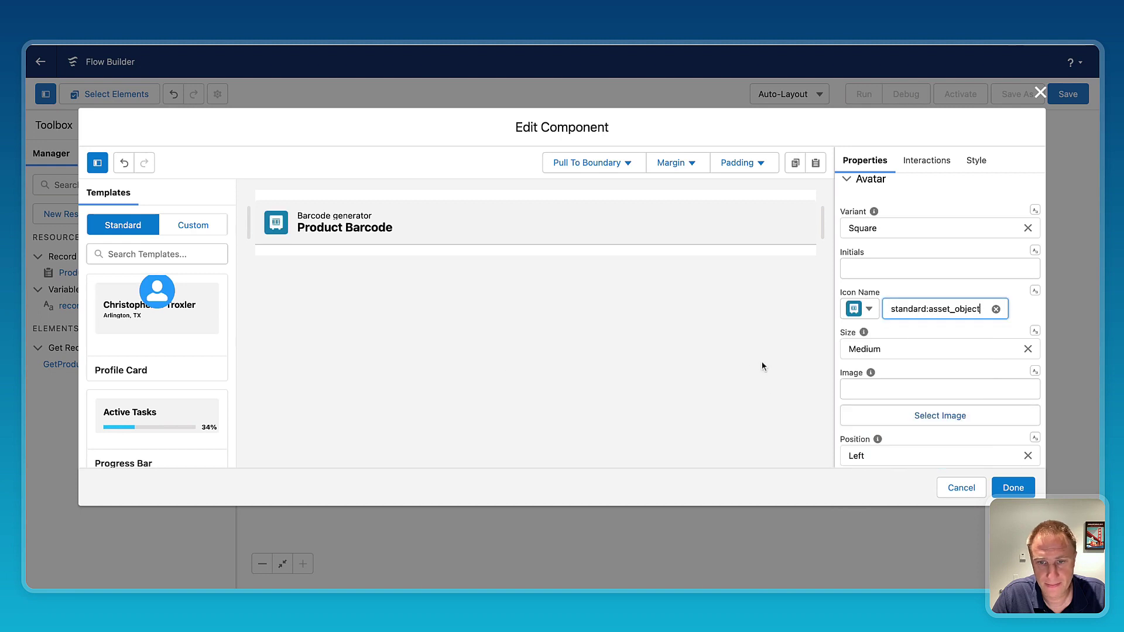
scroll(982, 366, "down", 3)
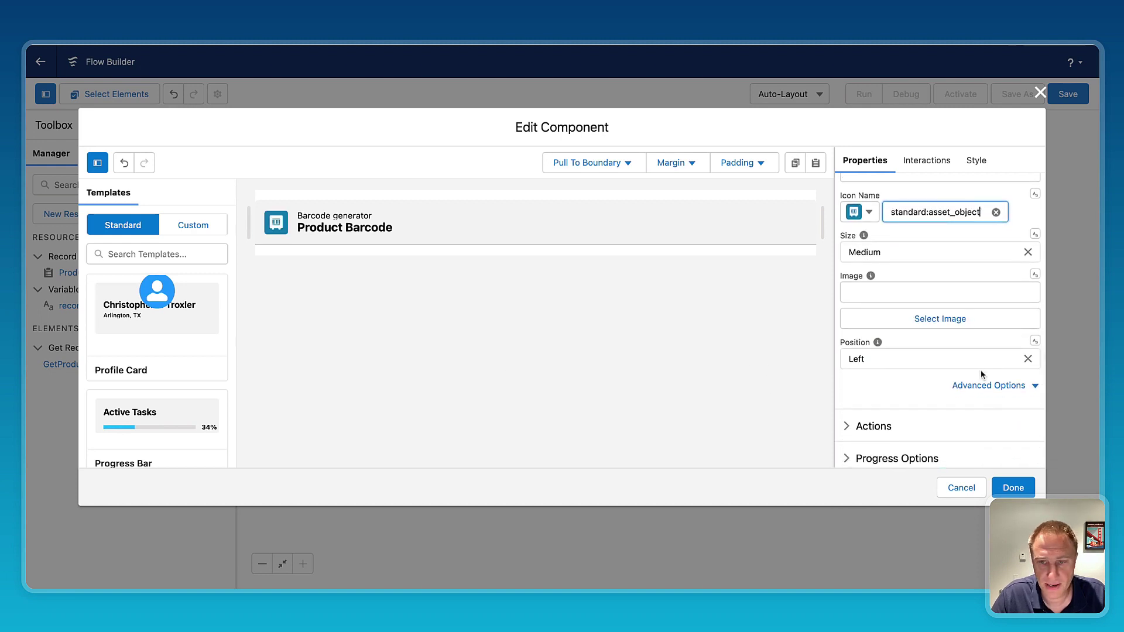
left_click(1020, 491)
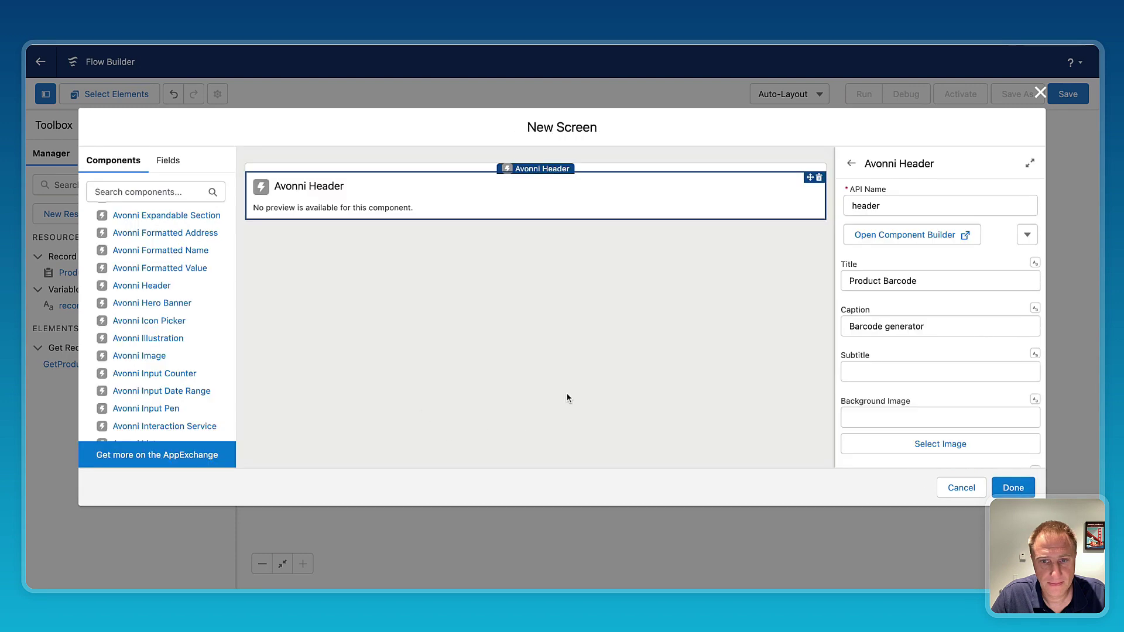
Reopen the screen, add an Avonni Barcode named 'barcode' below the header, and open its component builder
left_click(1020, 489)
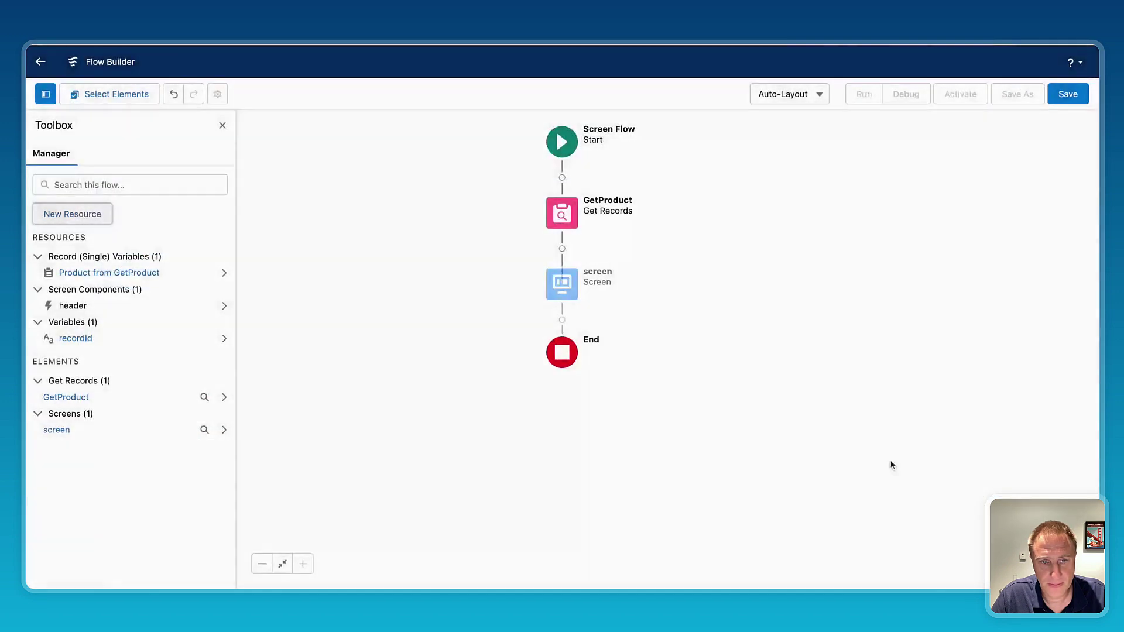
left_click(561, 282)
left_click(515, 414)
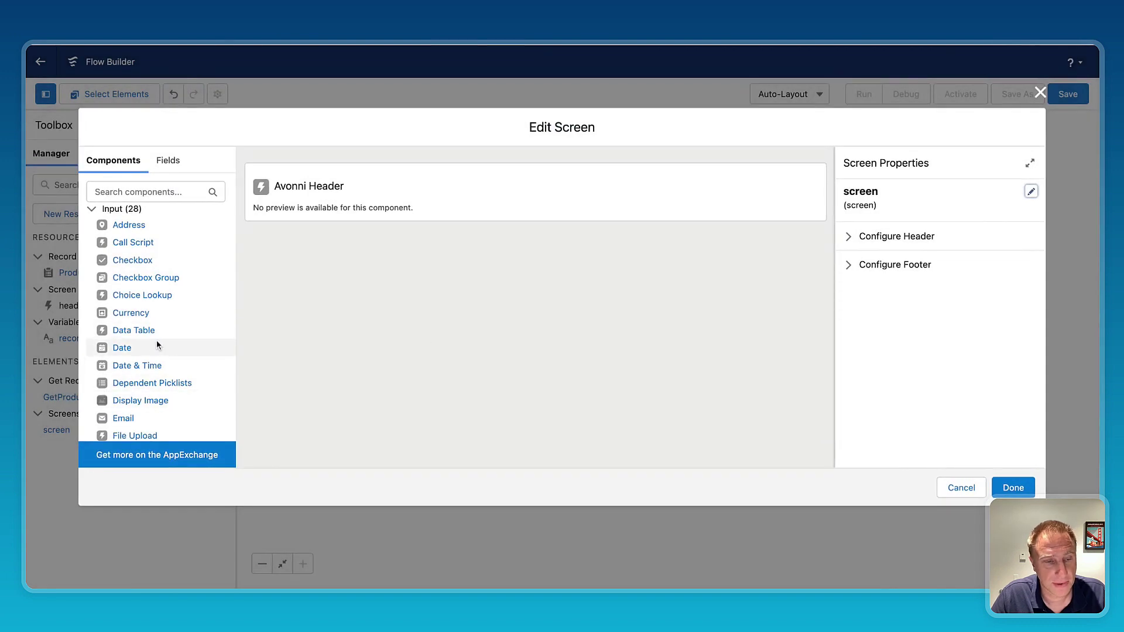
scroll(156, 347, "down", 15)
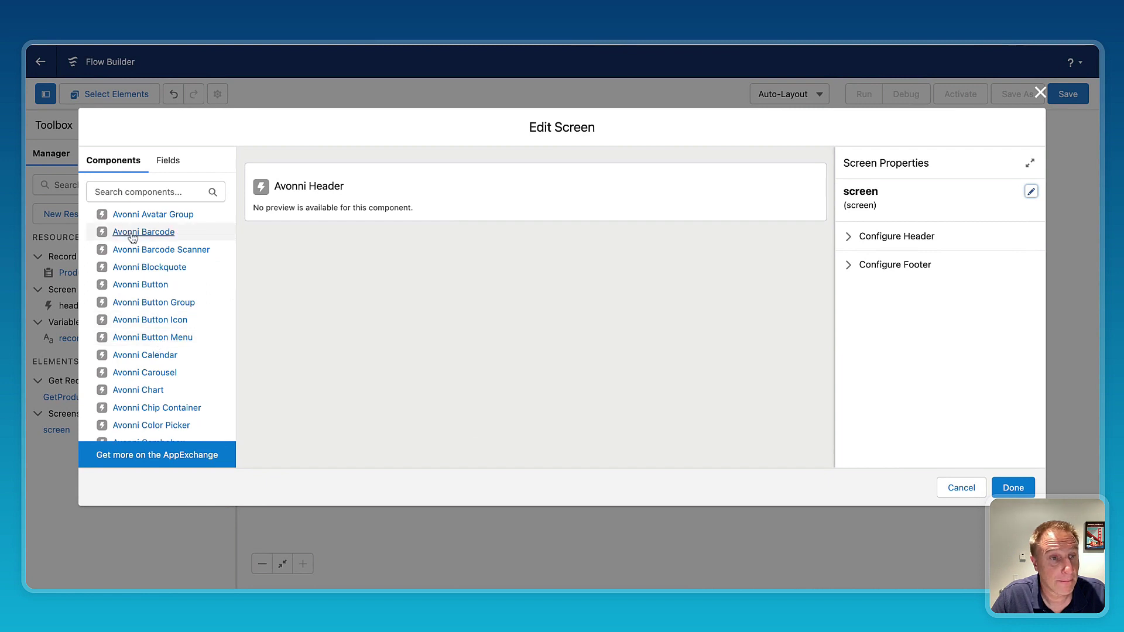
left_click(132, 233)
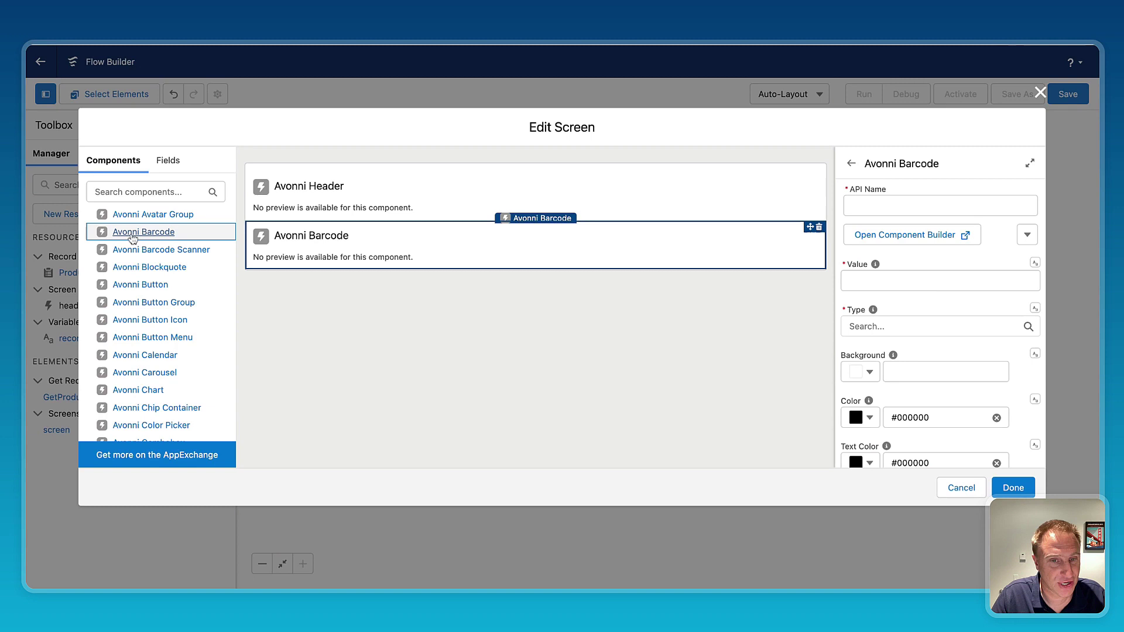
left_click(887, 210)
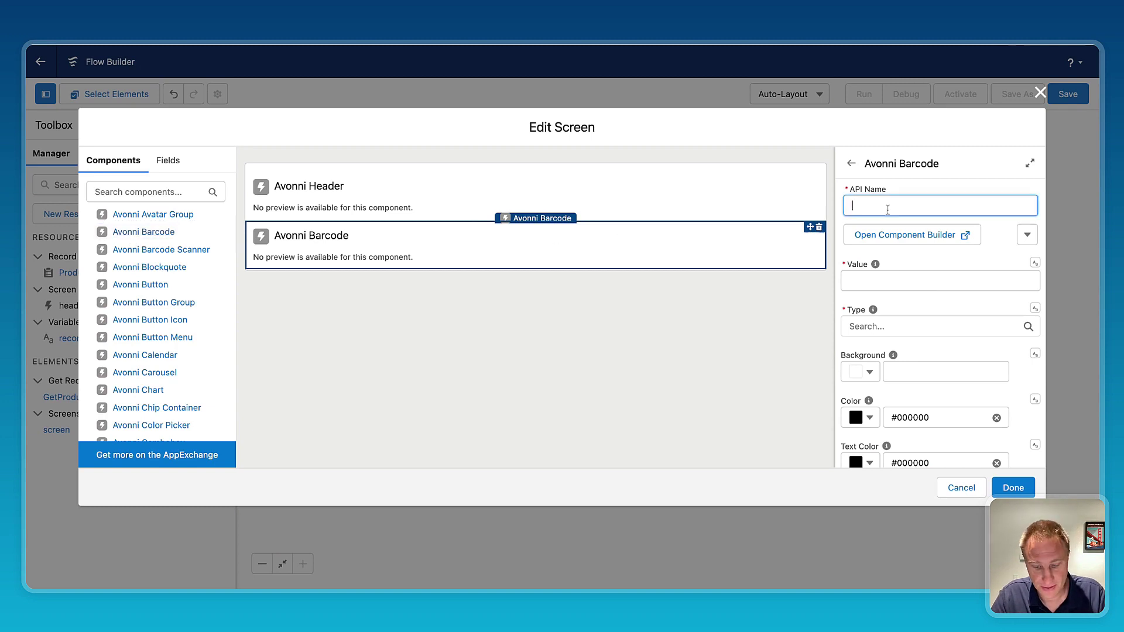
type("barcode")
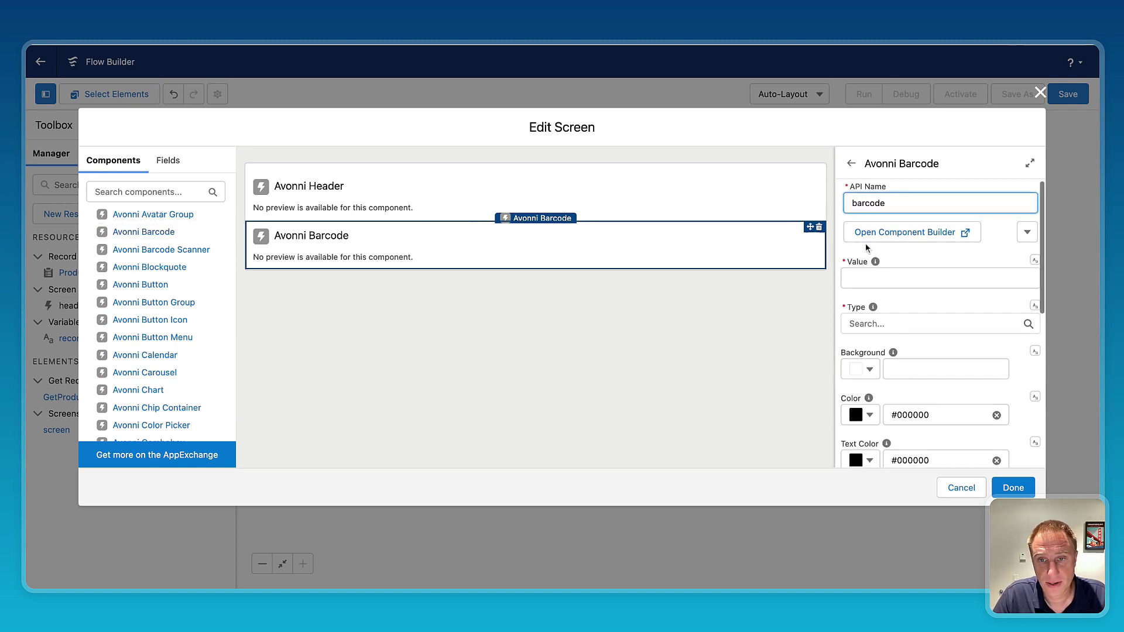
left_click(886, 235)
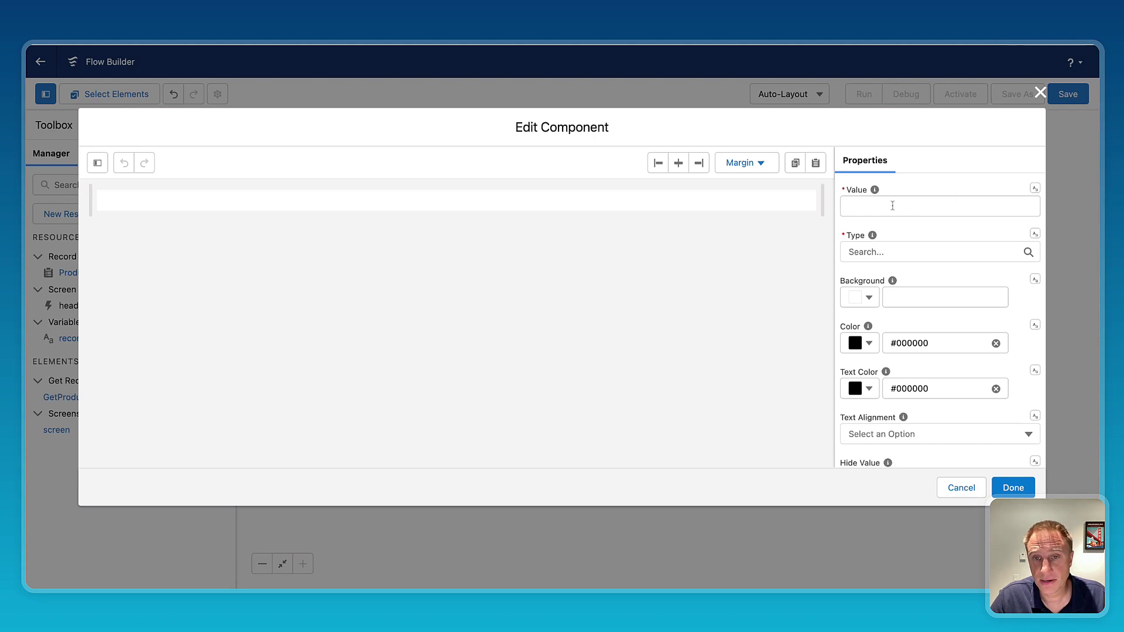
Set the barcode Value to the resource GetProduct > Product Code
left_click(1035, 188)
left_click(1010, 230)
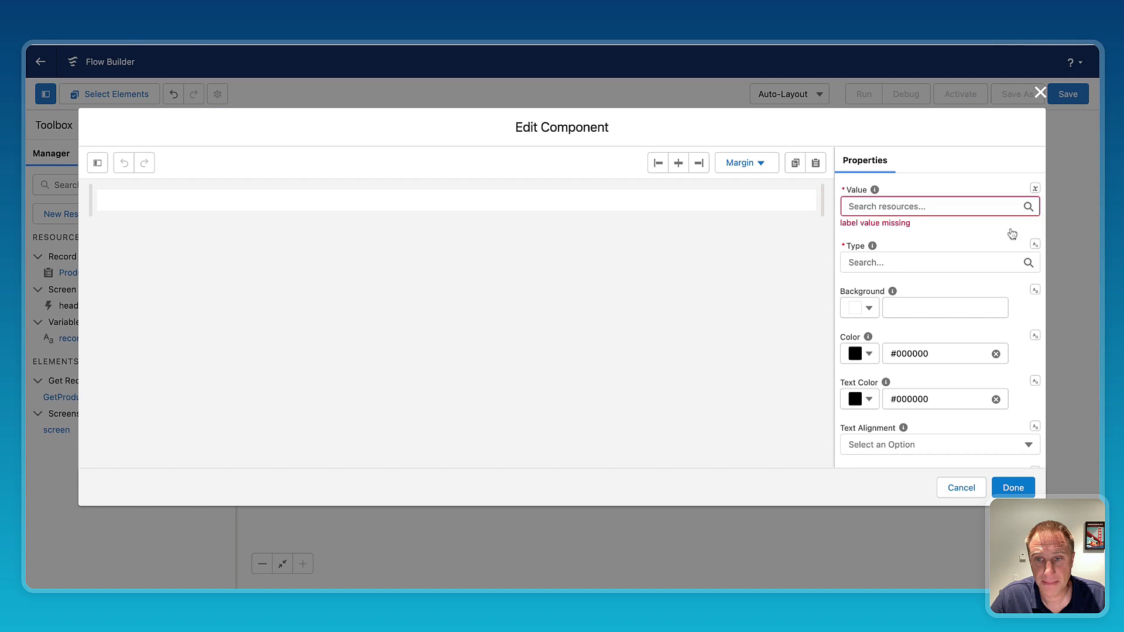
left_click(927, 206)
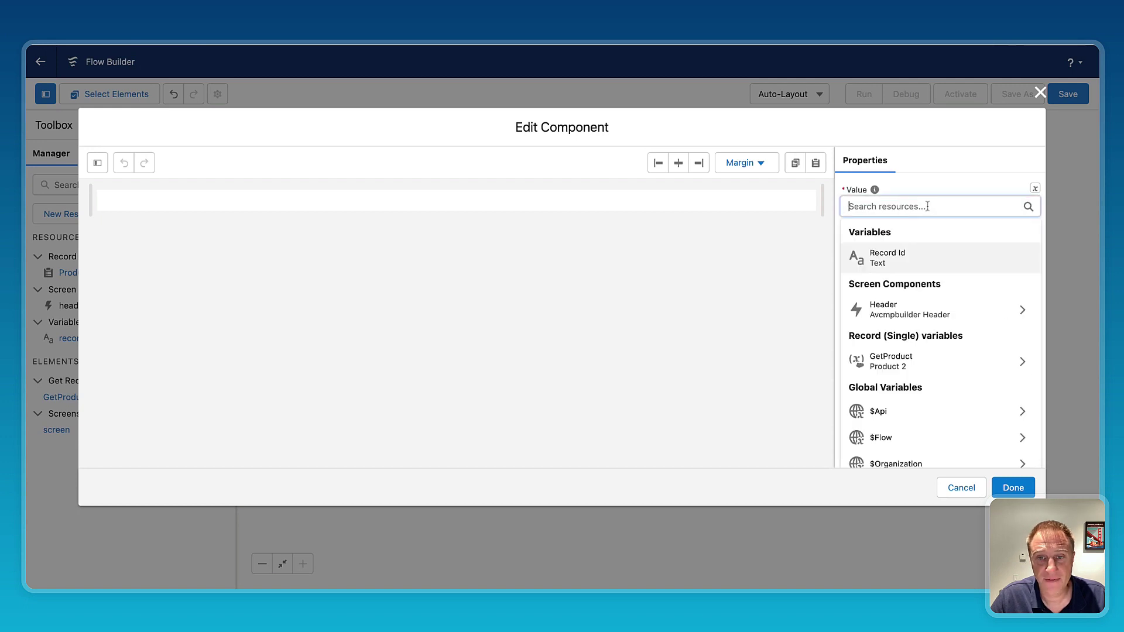
left_click(918, 369)
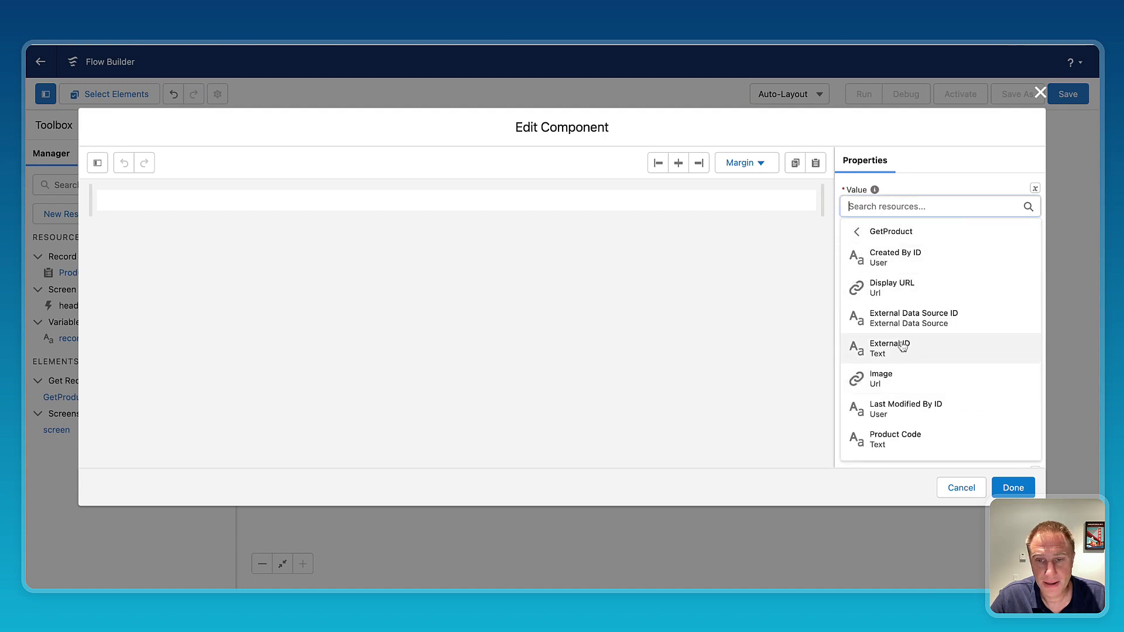
scroll(902, 346, "down", 3)
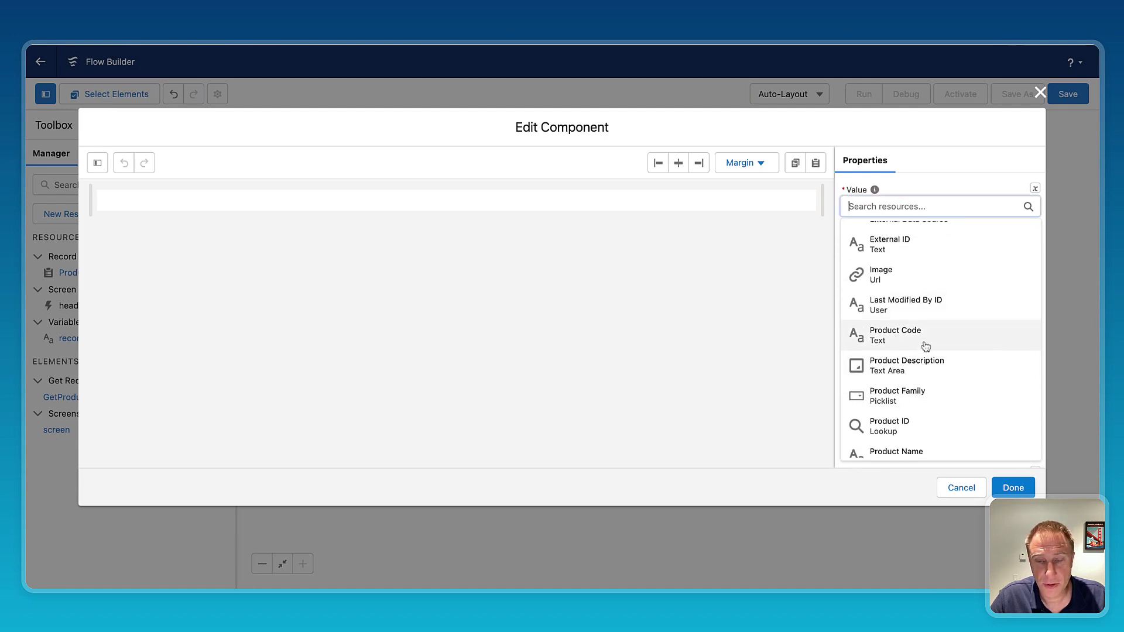
left_click(873, 346)
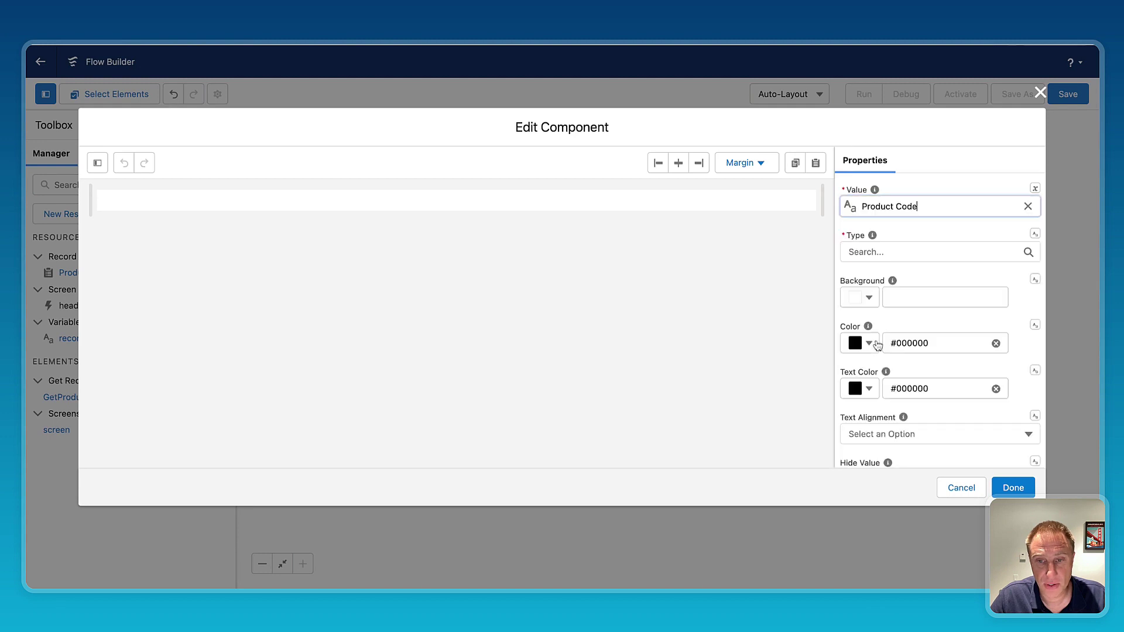
Choose code128 as the barcode Type and finish the component
left_click(876, 250)
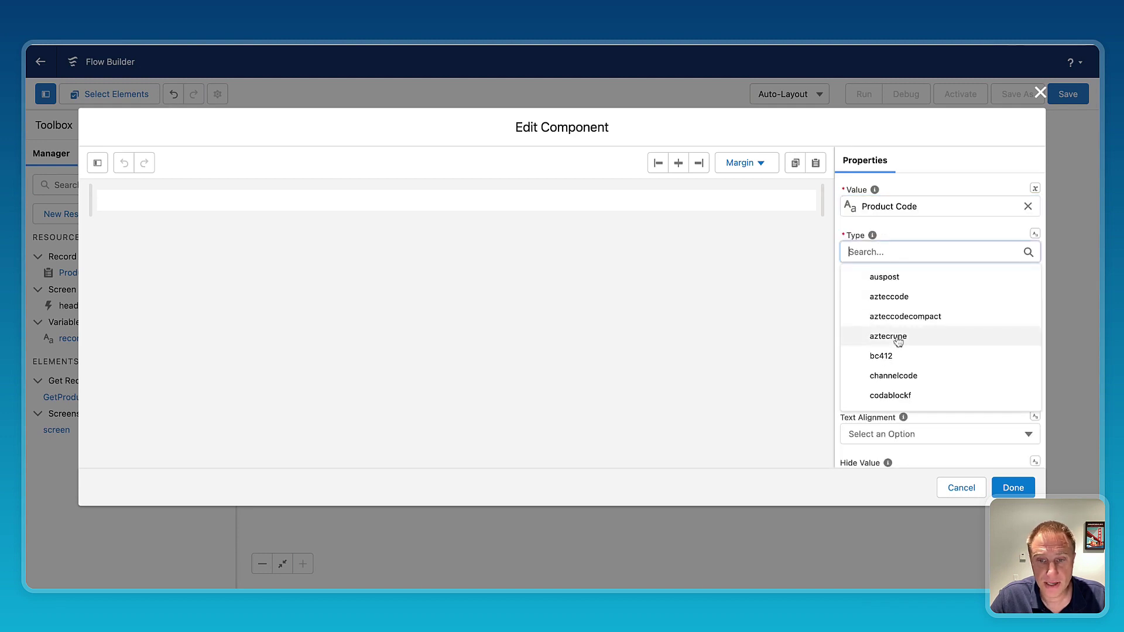
scroll(896, 339, "down", 4)
scroll(896, 340, "down", 10)
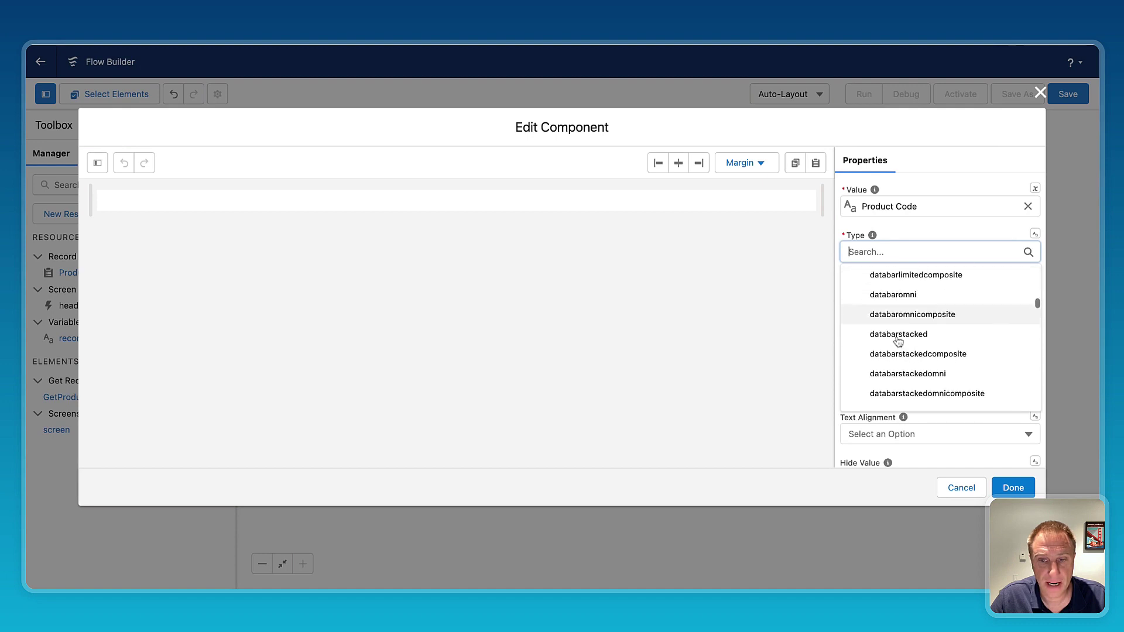
scroll(897, 341, "up", 10)
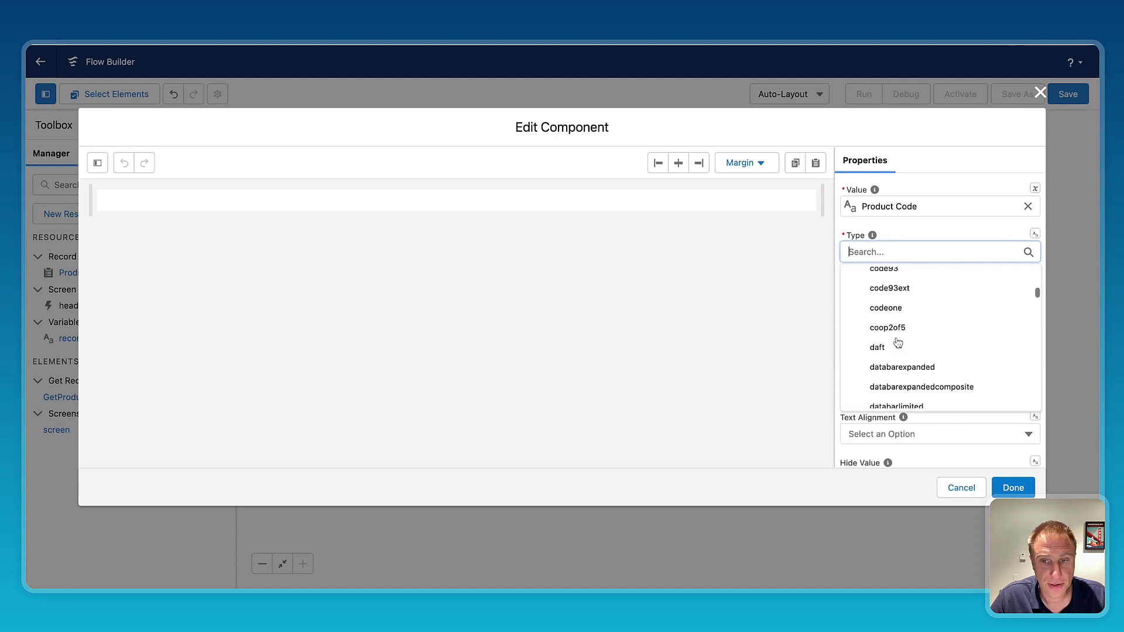
scroll(896, 342, "up", 3)
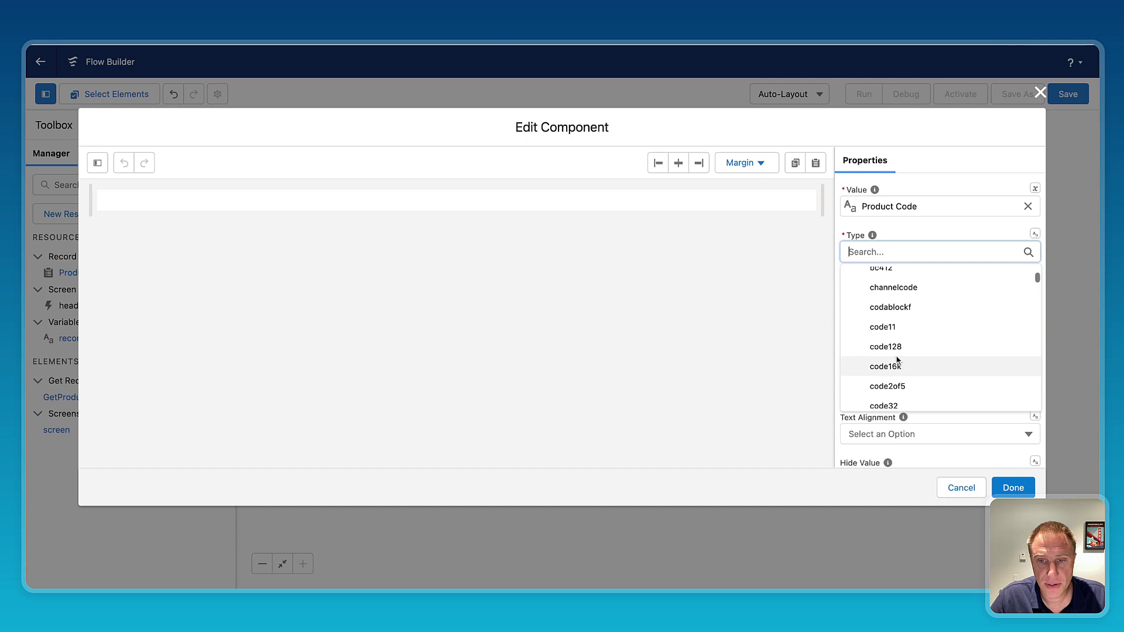
left_click(890, 346)
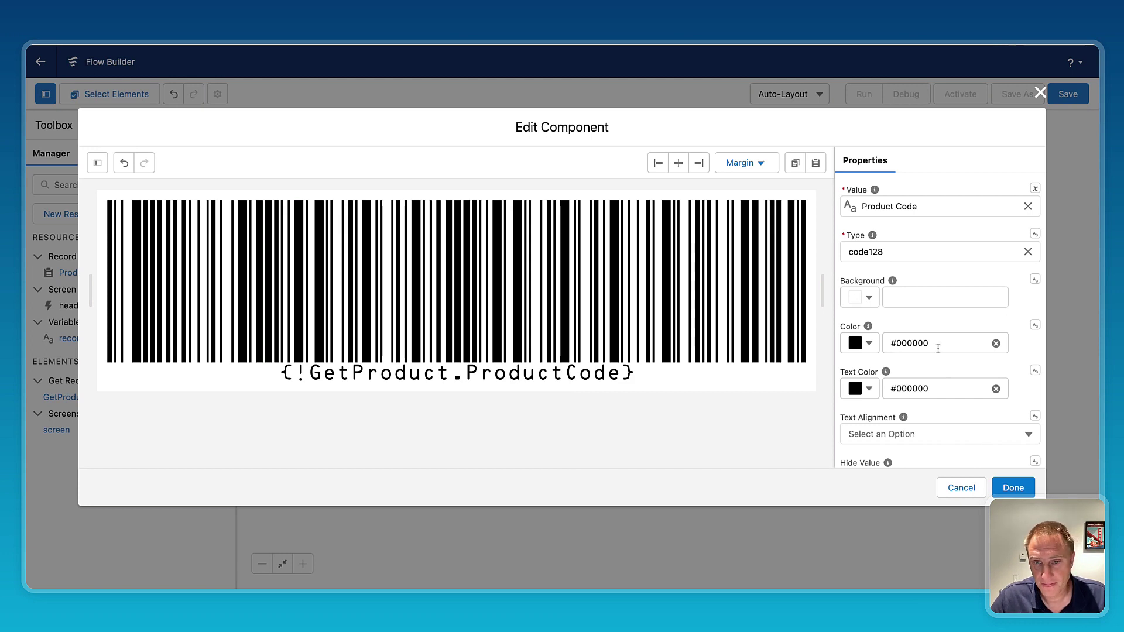
scroll(908, 412, "down", 5)
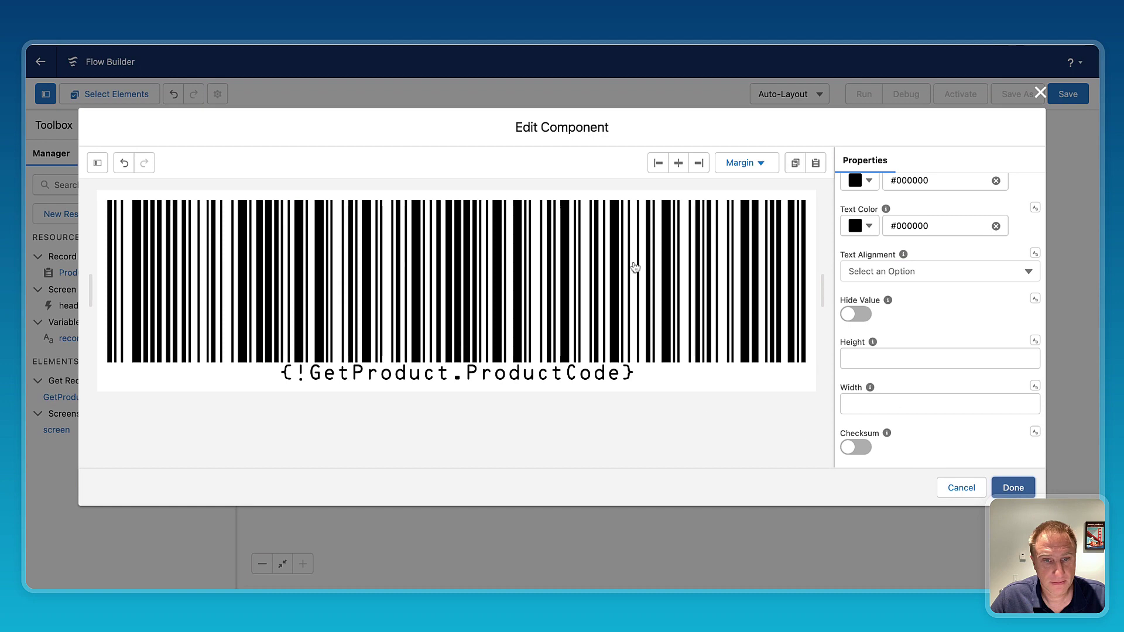
left_click(1013, 488)
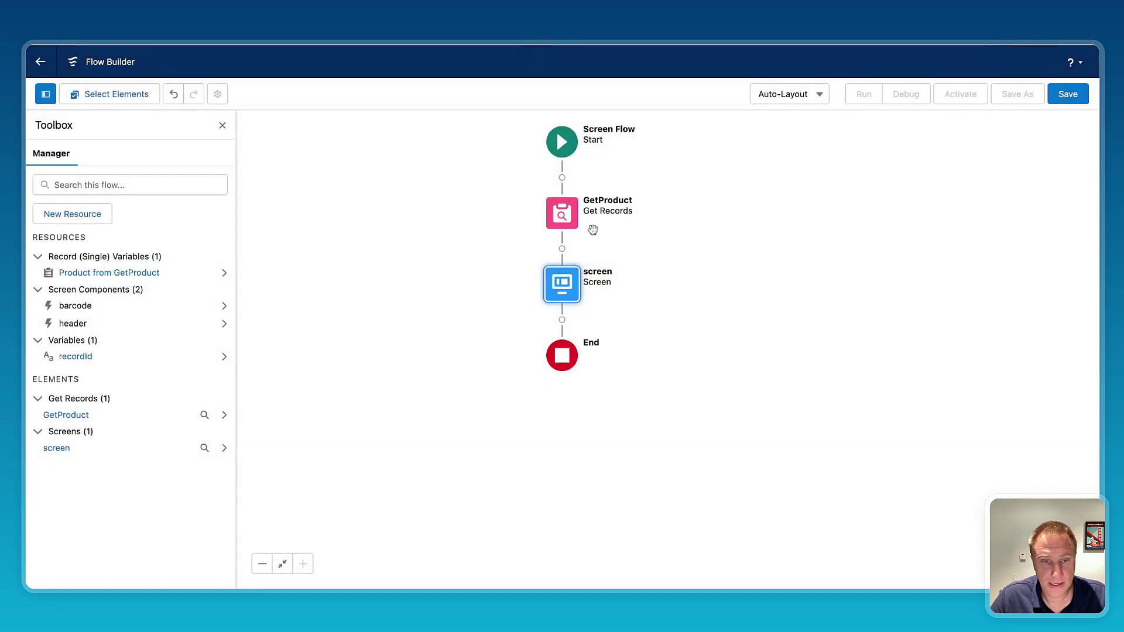
Save the flow with label AvonniDemoBarCode and an auto-filled API name, then activate it
left_click(1067, 94)
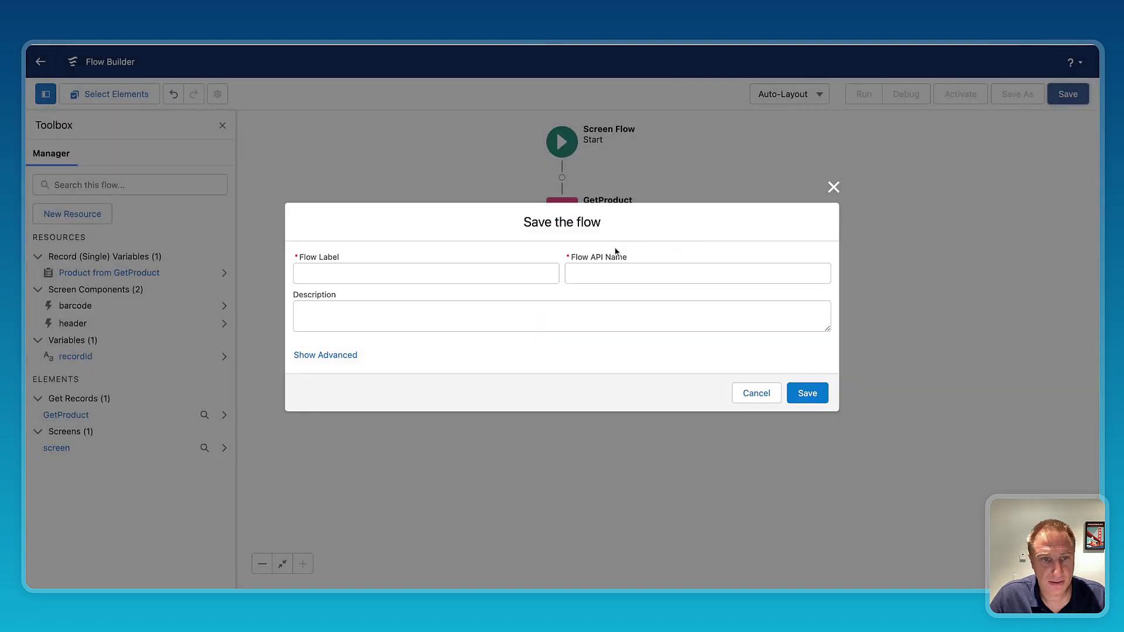
left_click(465, 273)
type("Avonni")
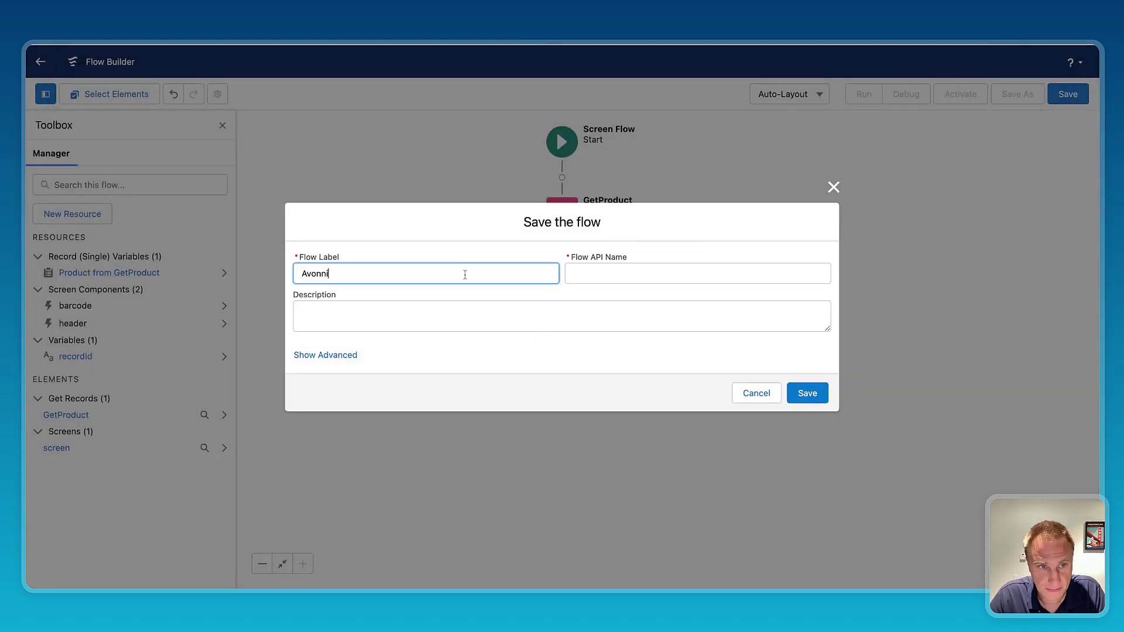
type("DemoBar")
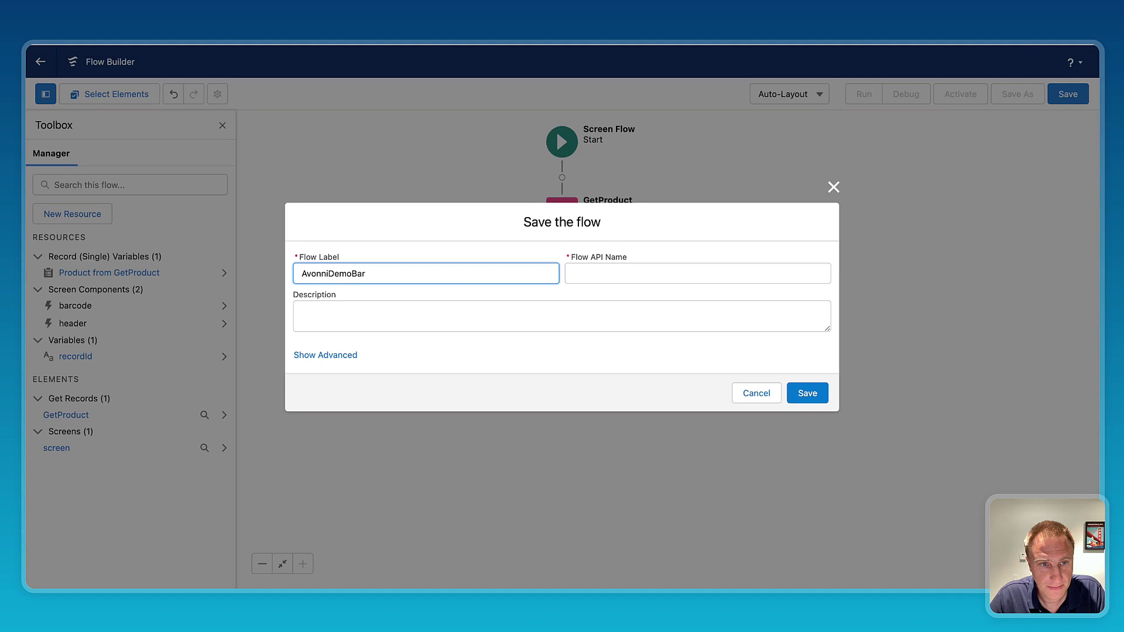
type("Code")
left_click(705, 270)
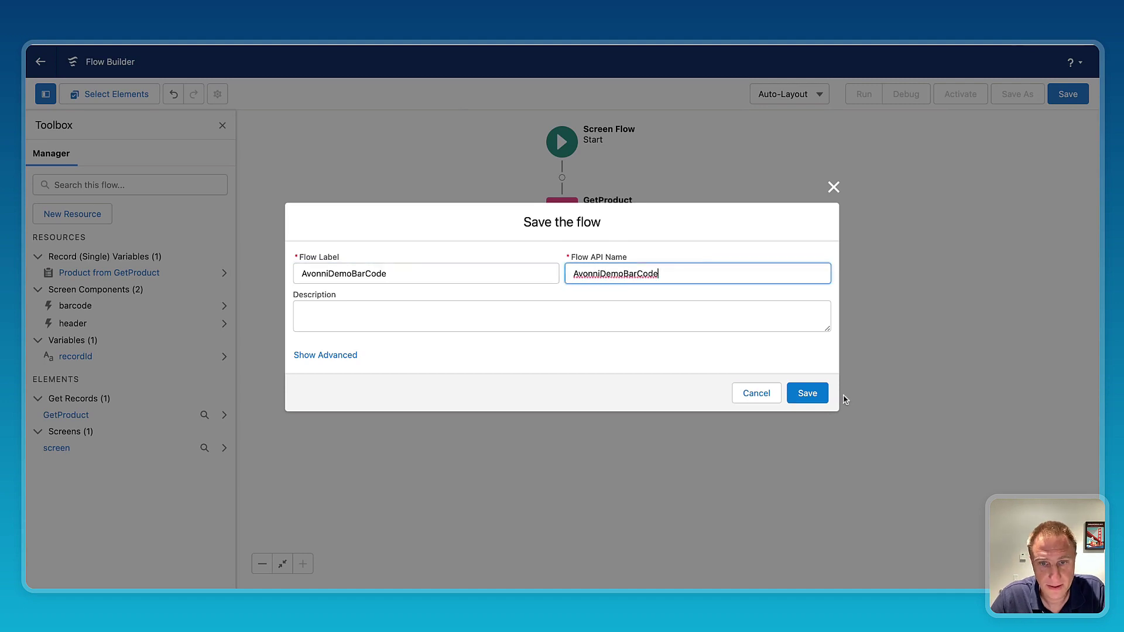
left_click(806, 393)
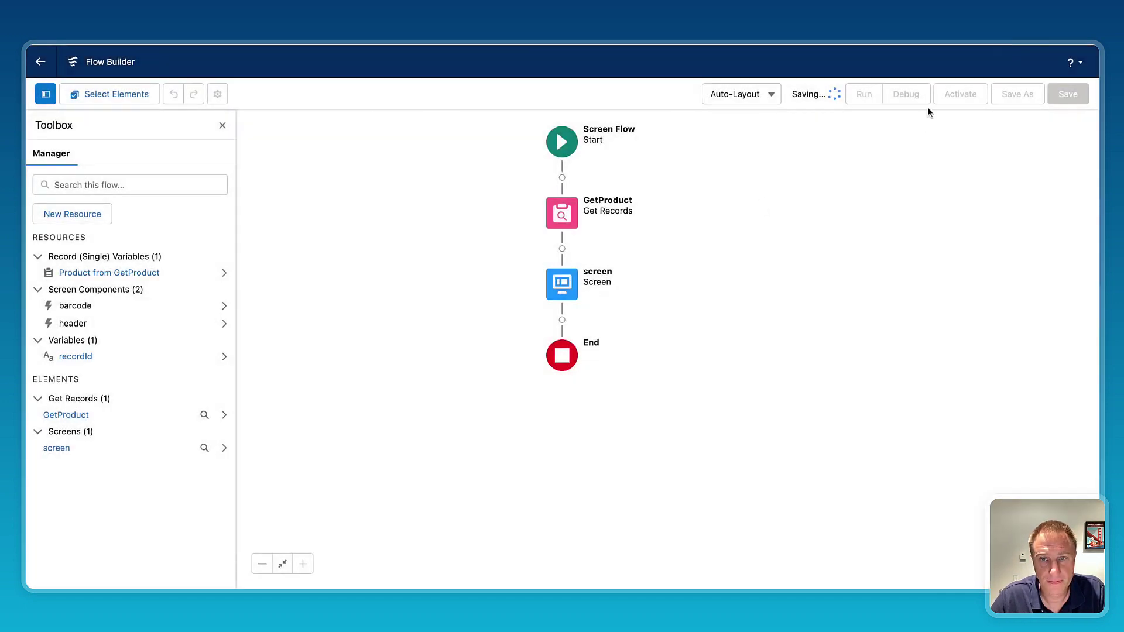
left_click(951, 95)
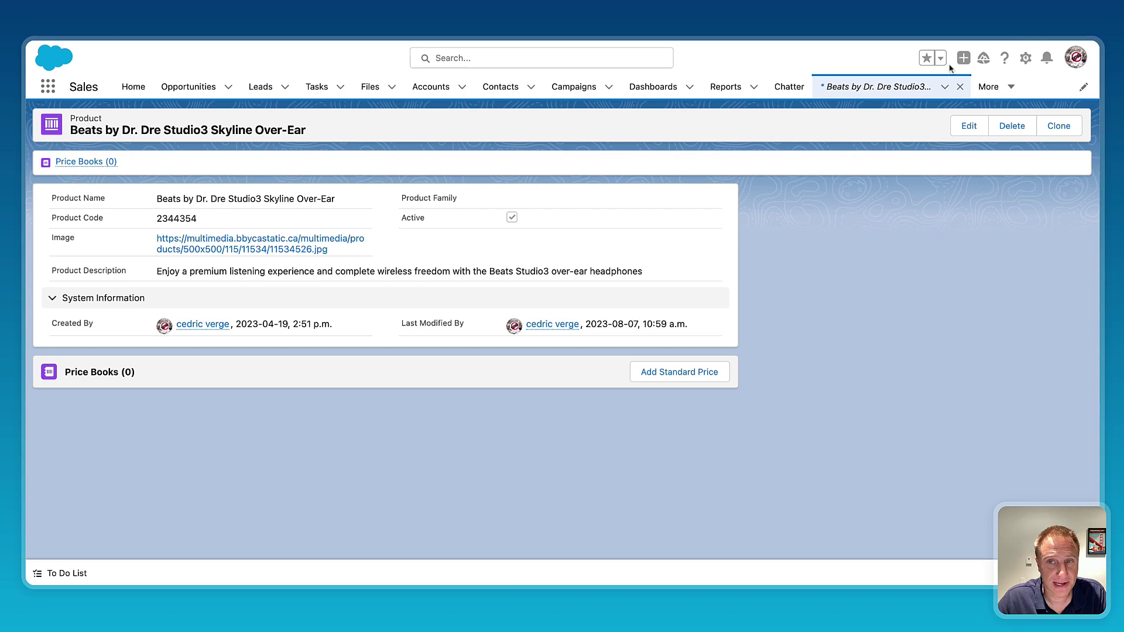
Choose Edit Page from the Setup gear menu on the product record
left_click(1025, 59)
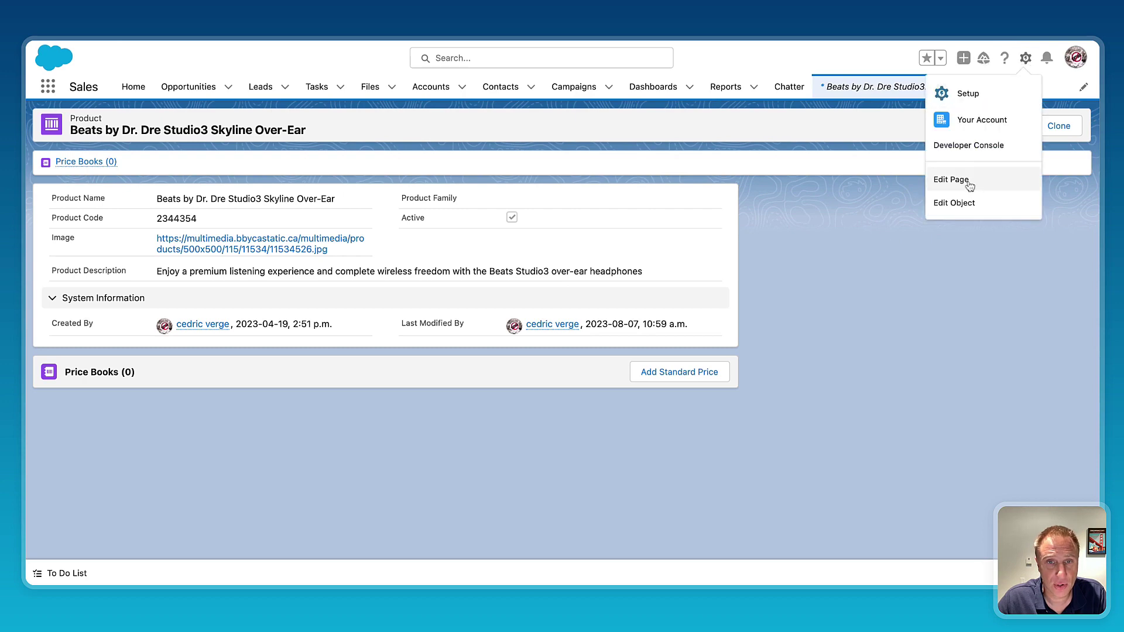
left_click(951, 179)
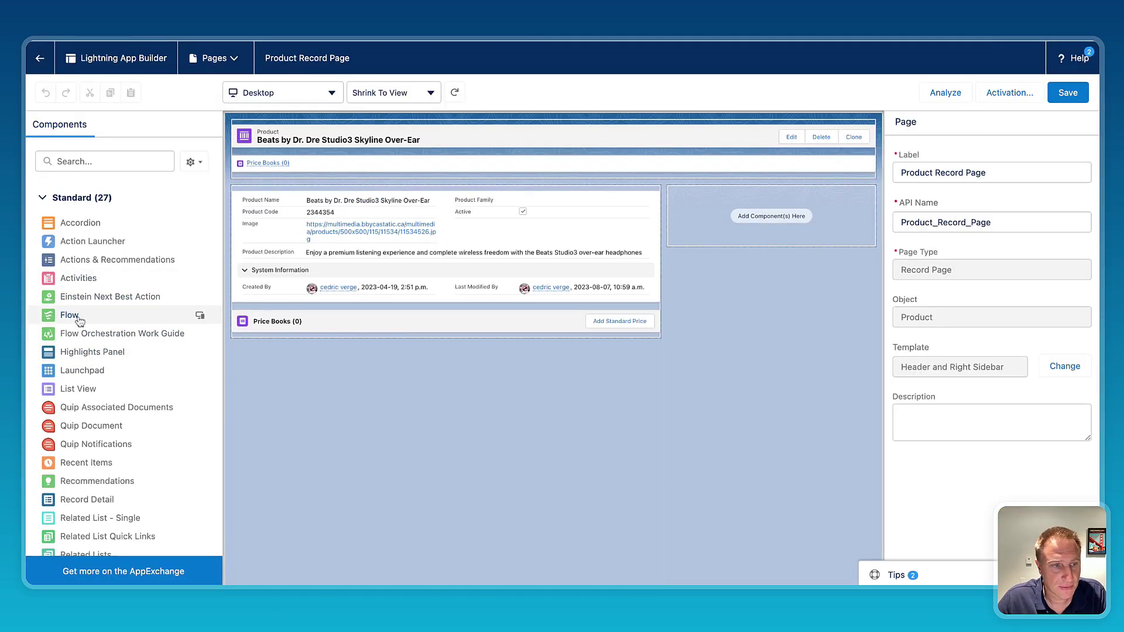
Add a Flow component running AvonniDemoBarCode to the right sidebar, passing the record ID, and save the page
left_click_drag(62, 316, 777, 221)
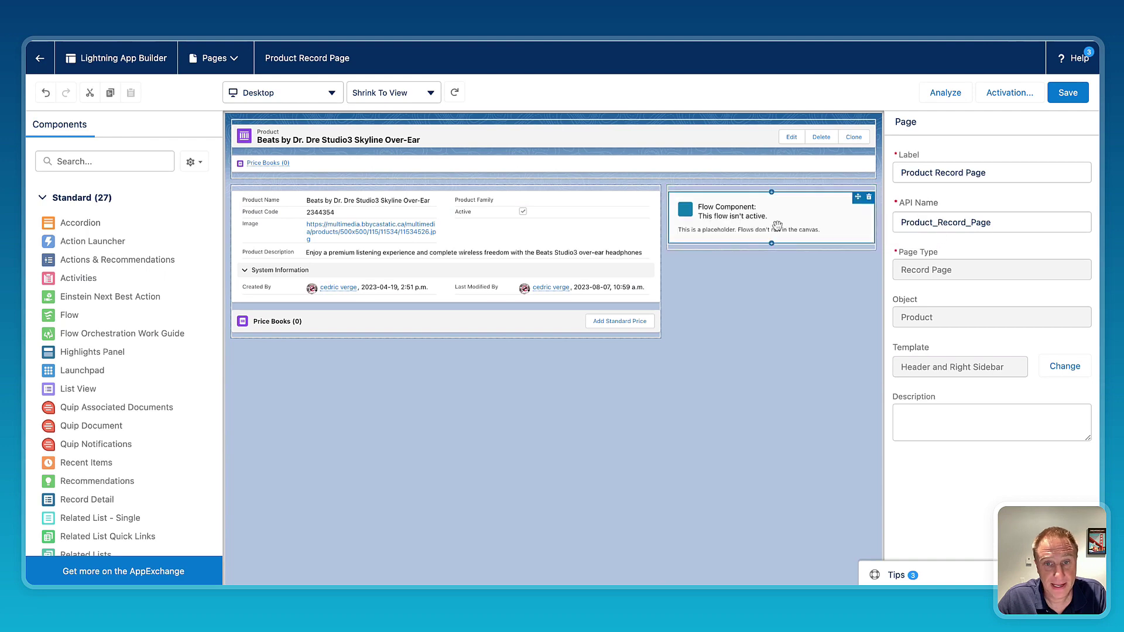
left_click(969, 233)
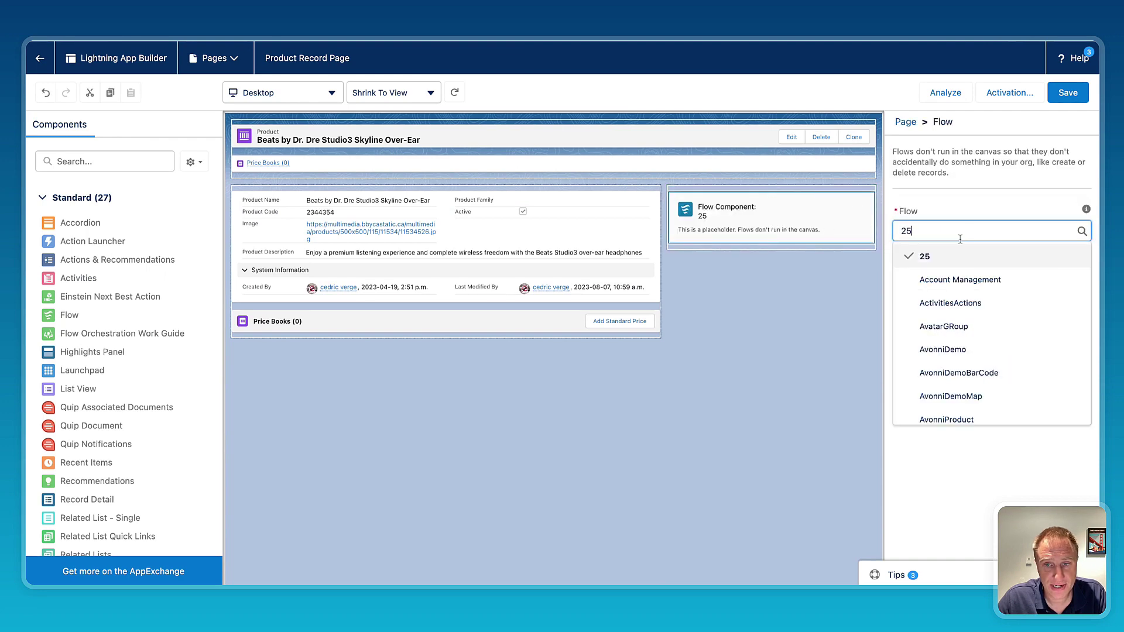
scroll(949, 299, "down", 2)
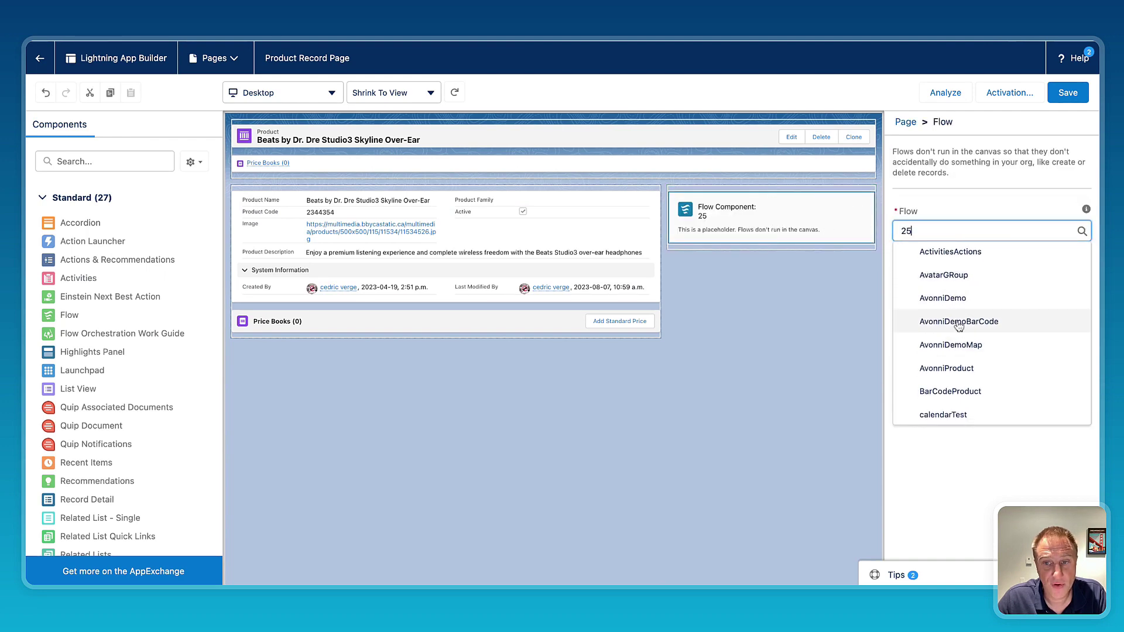
left_click(958, 323)
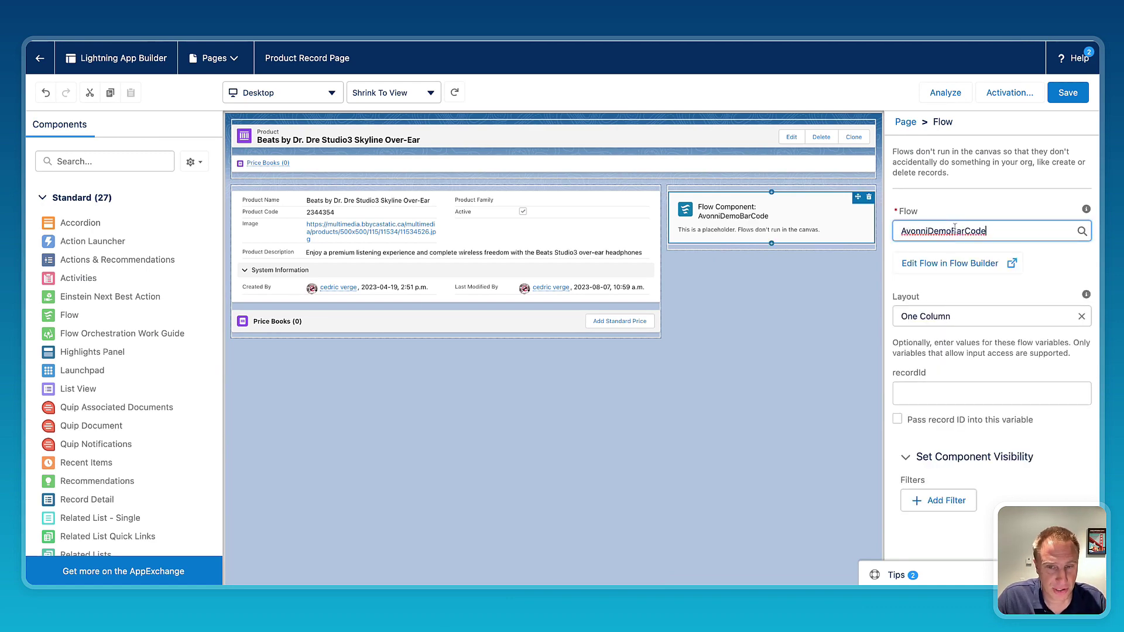
left_click(896, 419)
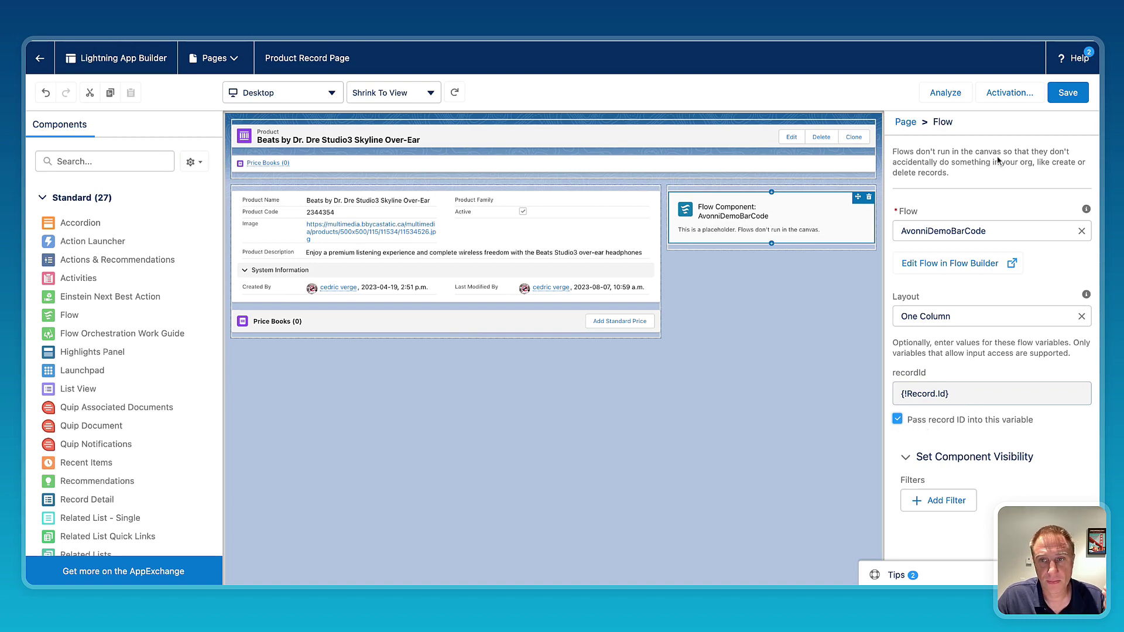
left_click(1068, 93)
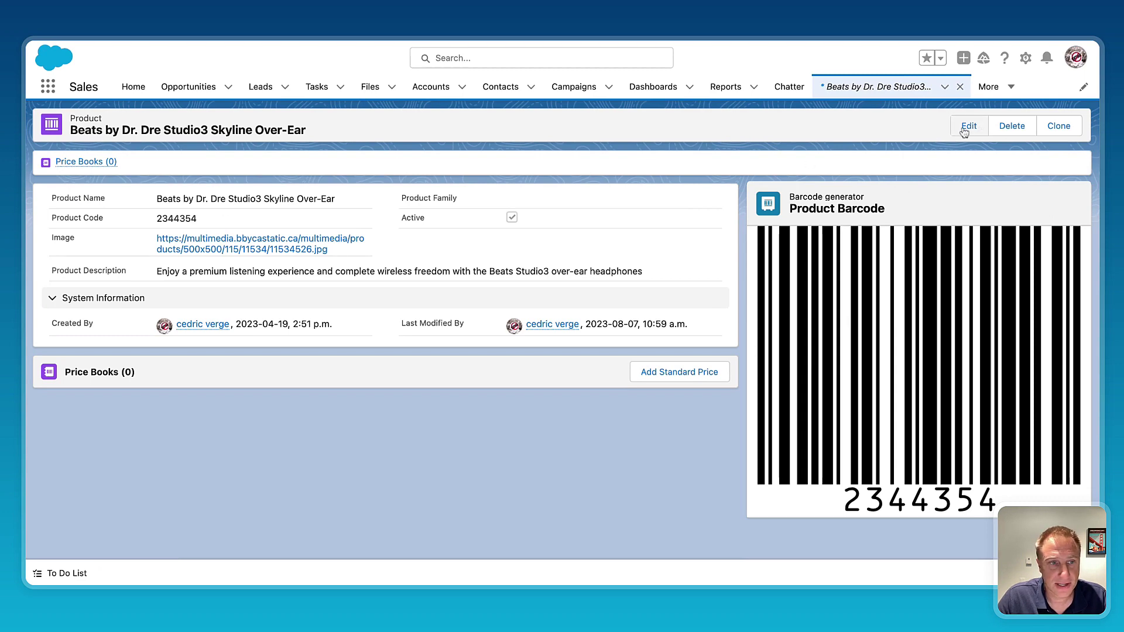
left_click(982, 129)
left_click(424, 253)
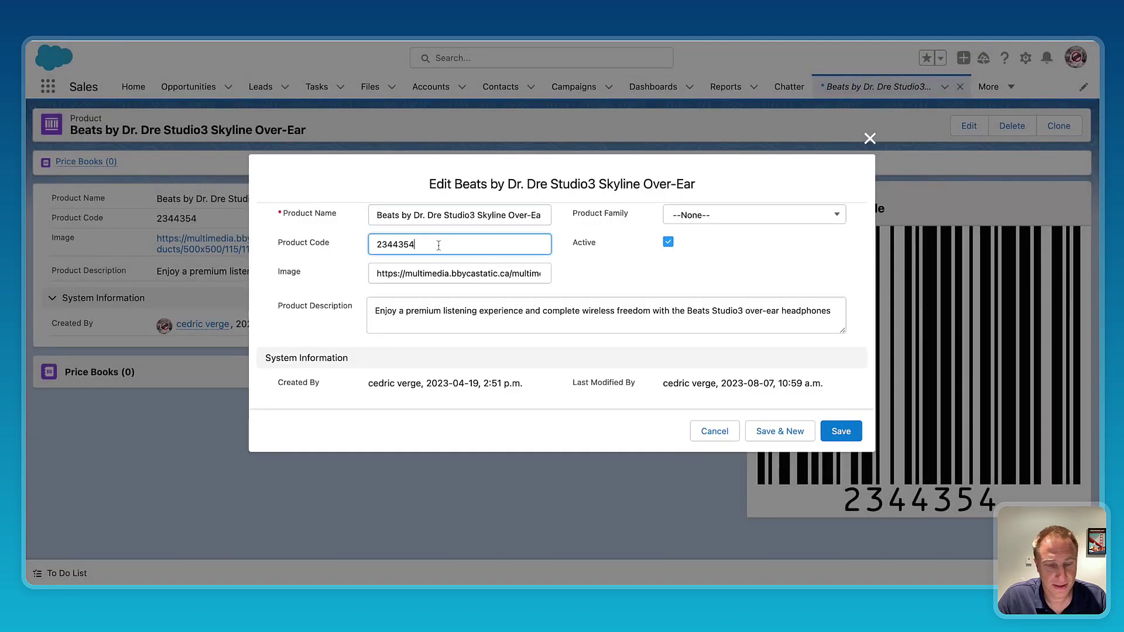
double_click(437, 244)
type("1246346733")
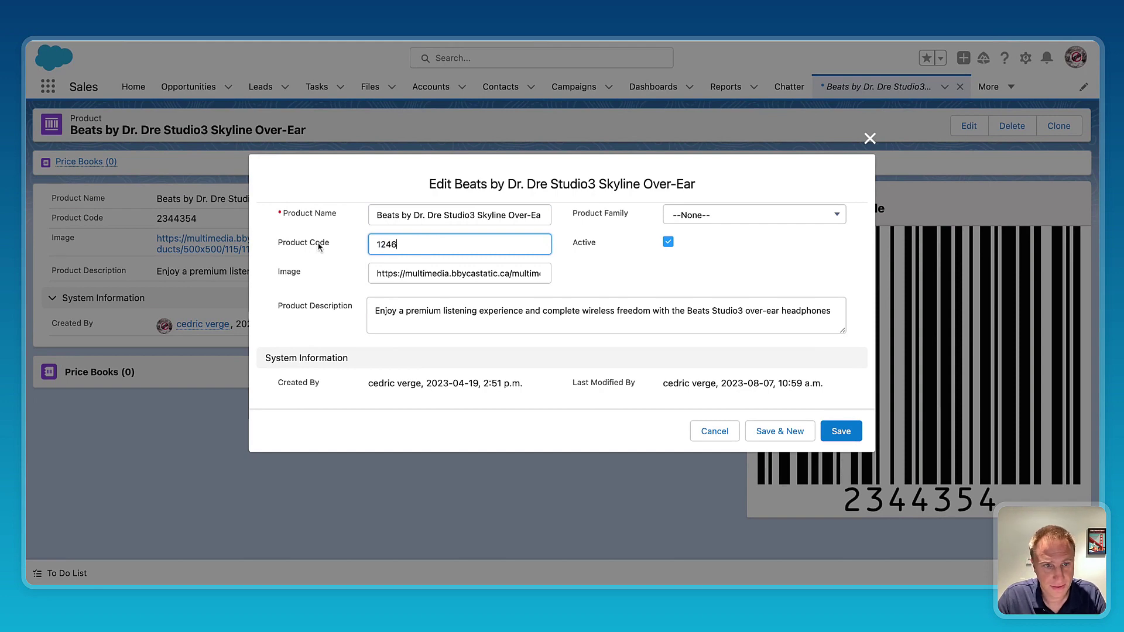
left_click(841, 431)
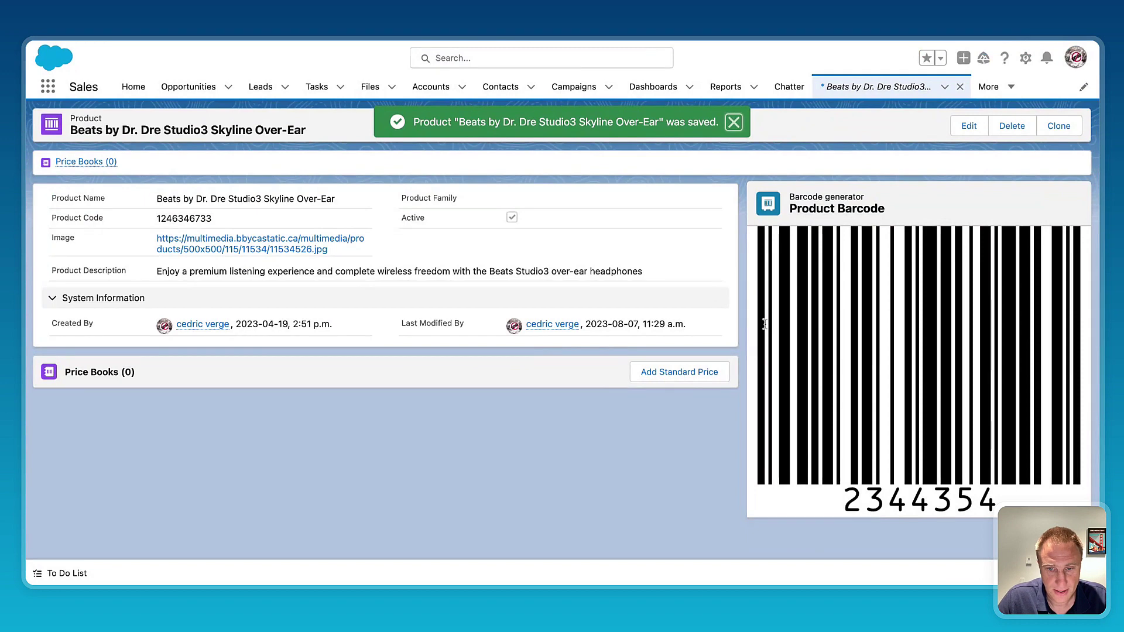
key("super+r")
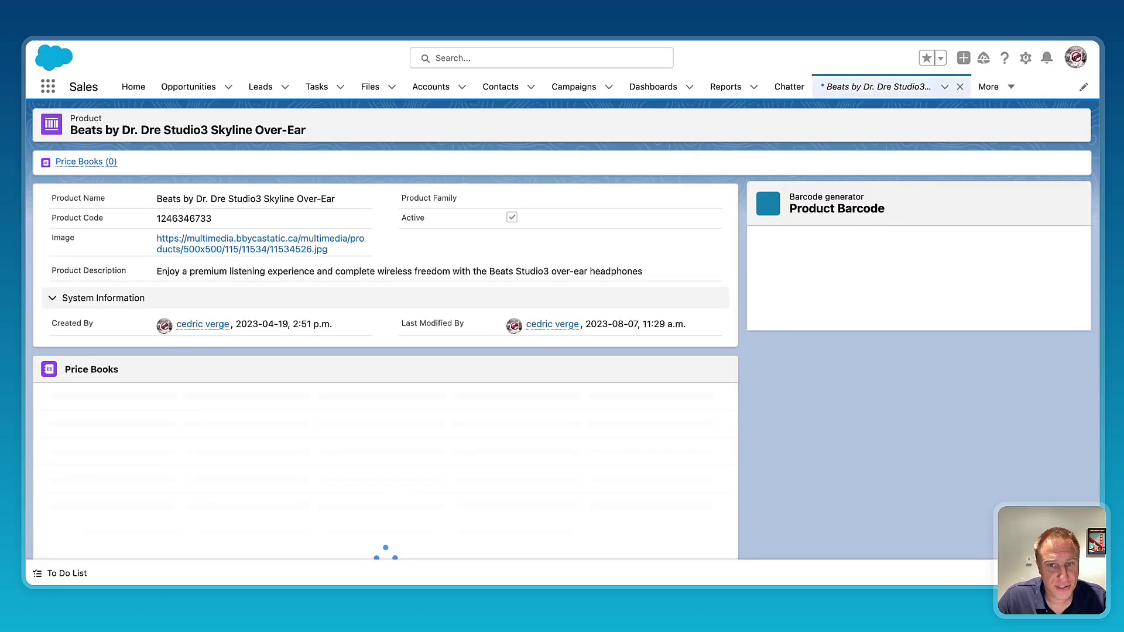